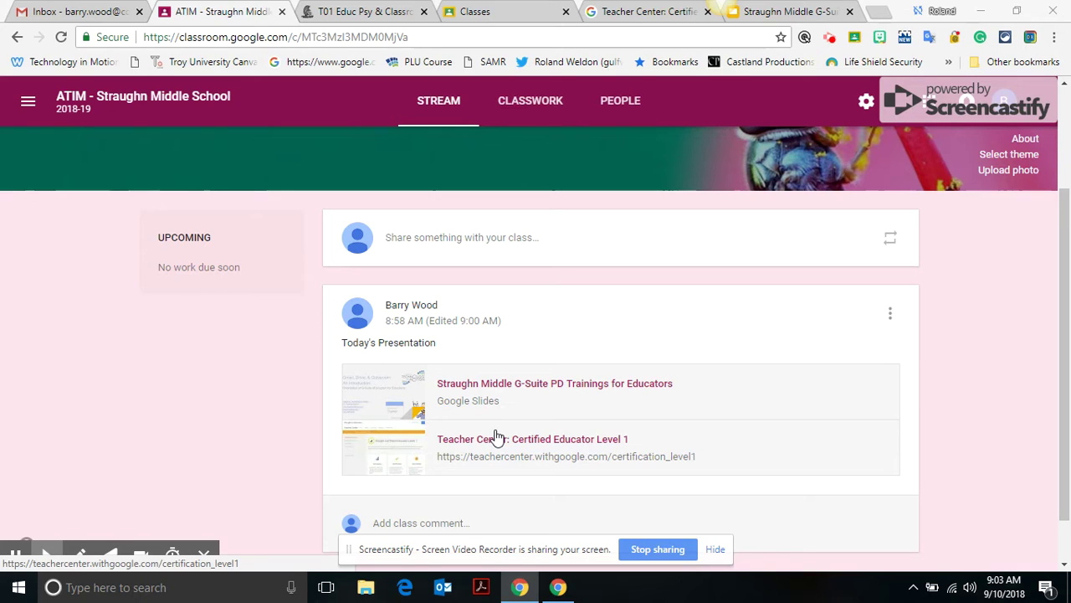
- Load My Drive from drive.google.com/drive/my-drive in place of the Teacher Center certification page
left_click(620, 11)
type("drive.google.com/drive/my-drive")
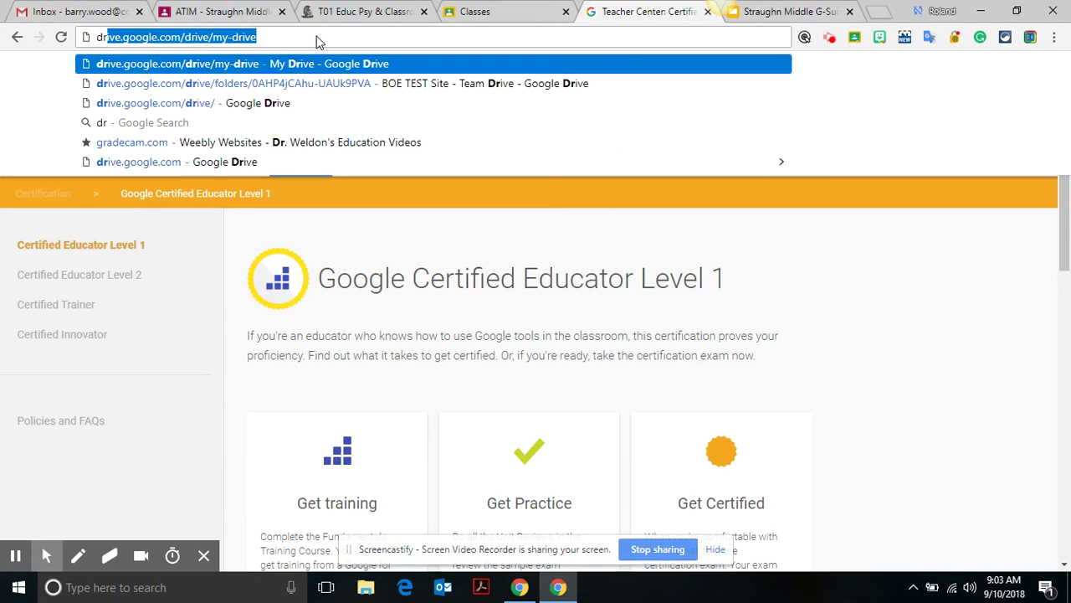
key("Return")
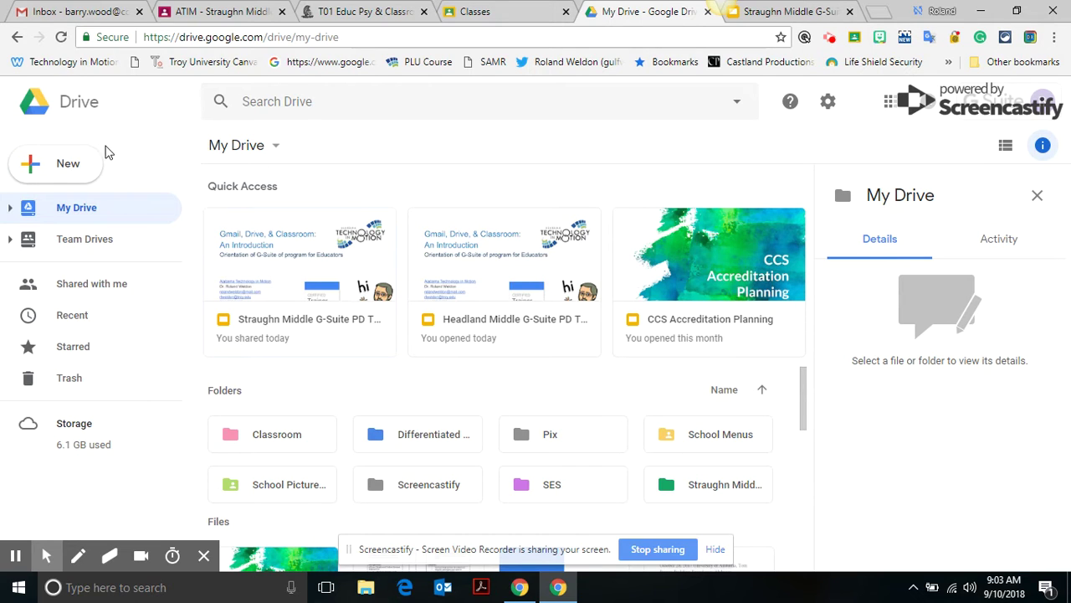
left_click(58, 164)
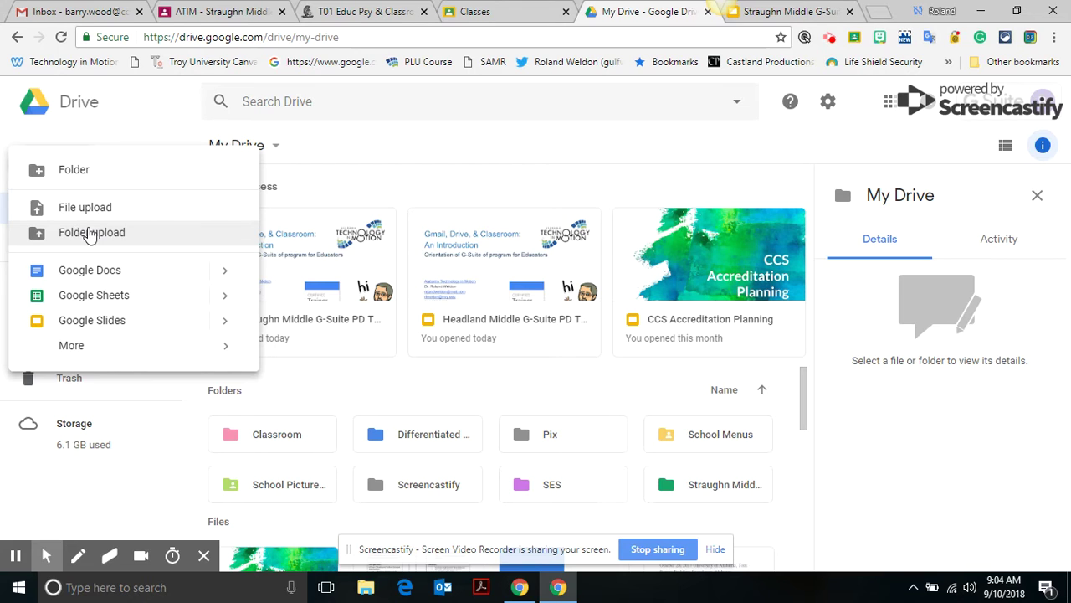
left_click(92, 320)
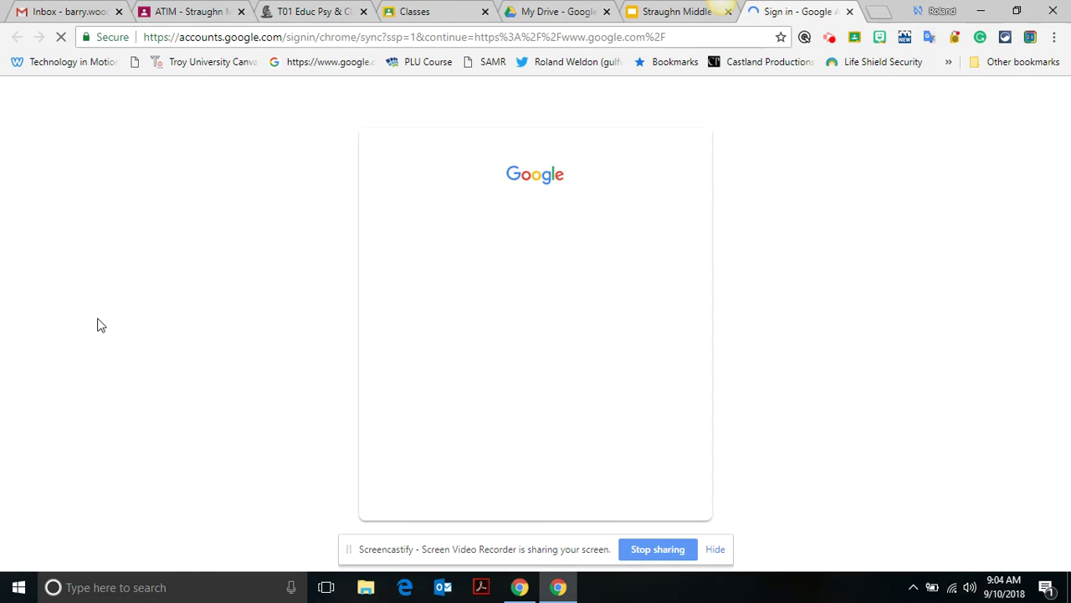
left_click(850, 12)
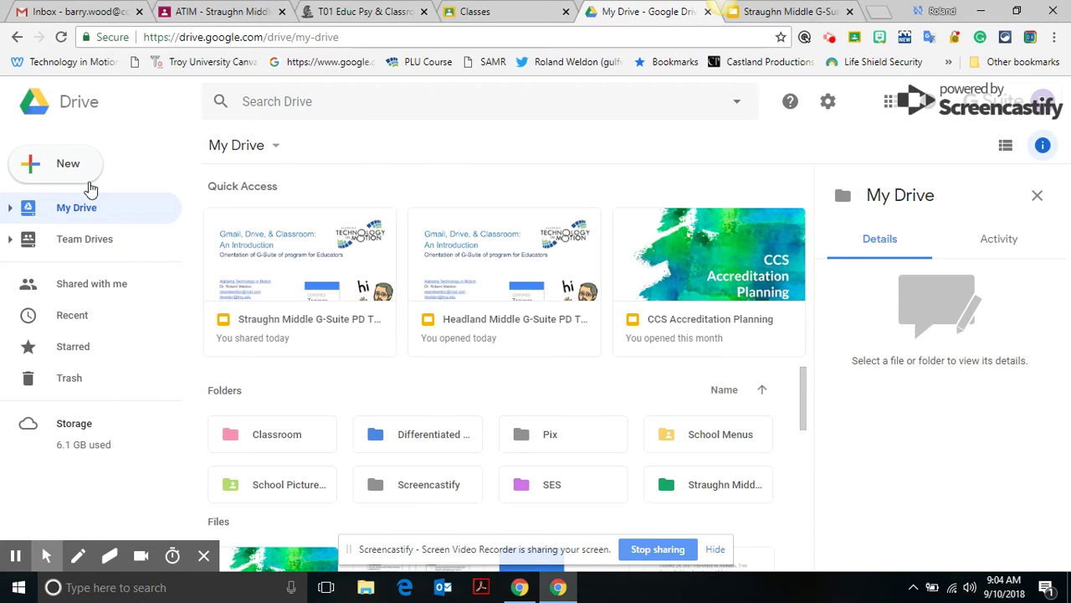
- Create a new blank Google Forms form from My Drive
left_click(70, 171)
mouse_move(120, 355)
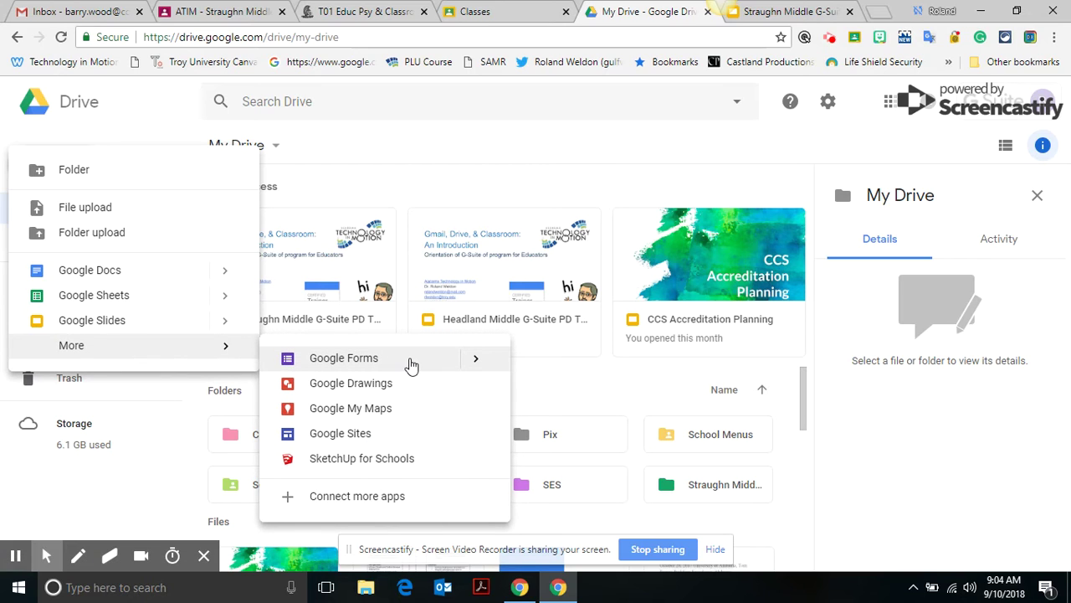
left_click(478, 362)
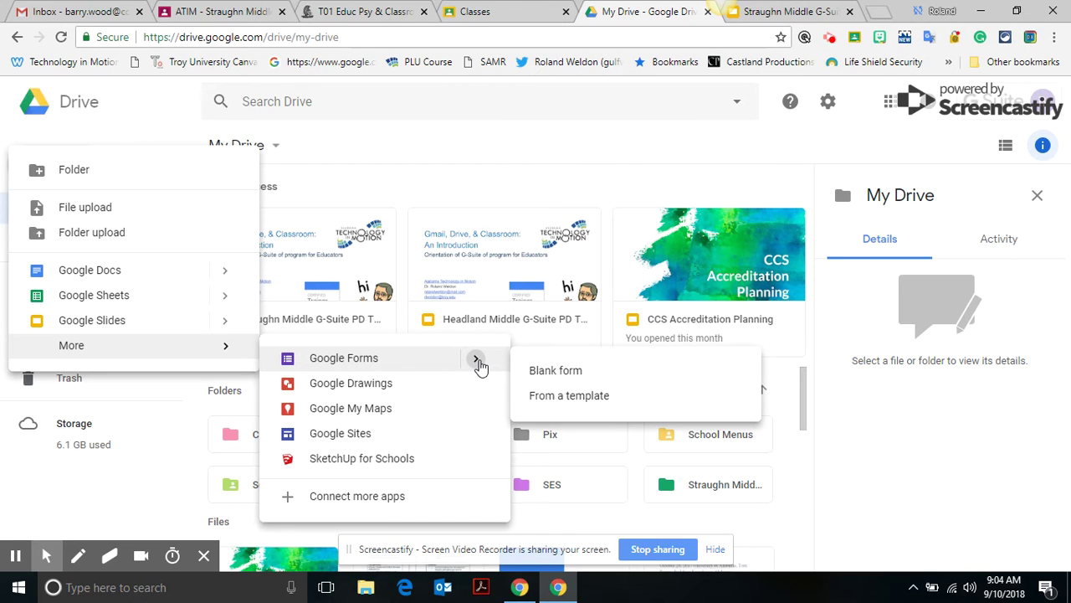
left_click(385, 361)
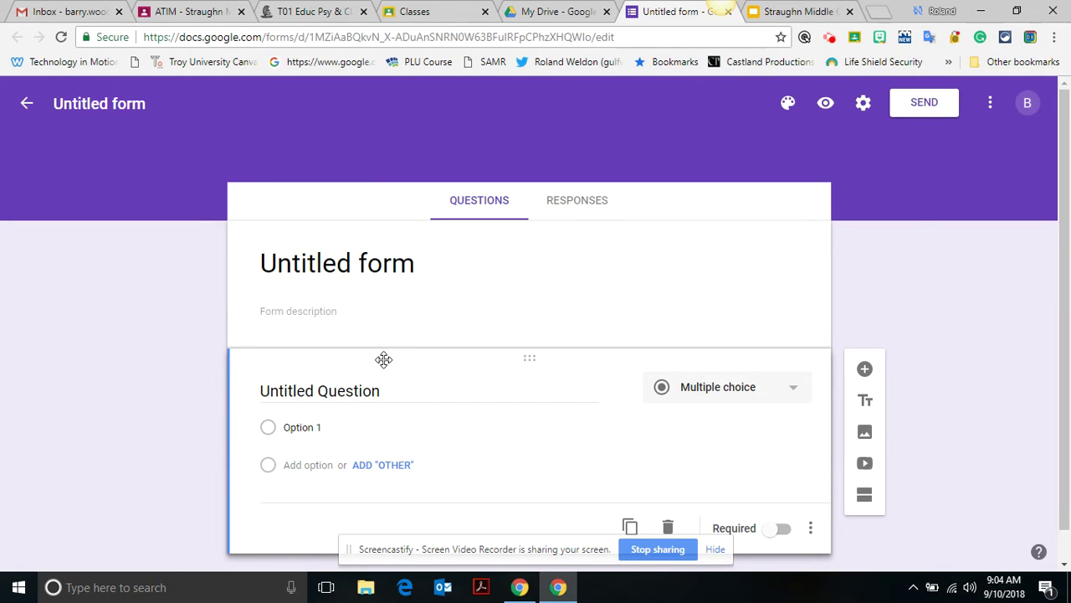
- Title the form "9.10 Straughn Middle - GC Training" and close the Google sign-in page that interrupts
left_click(314, 266)
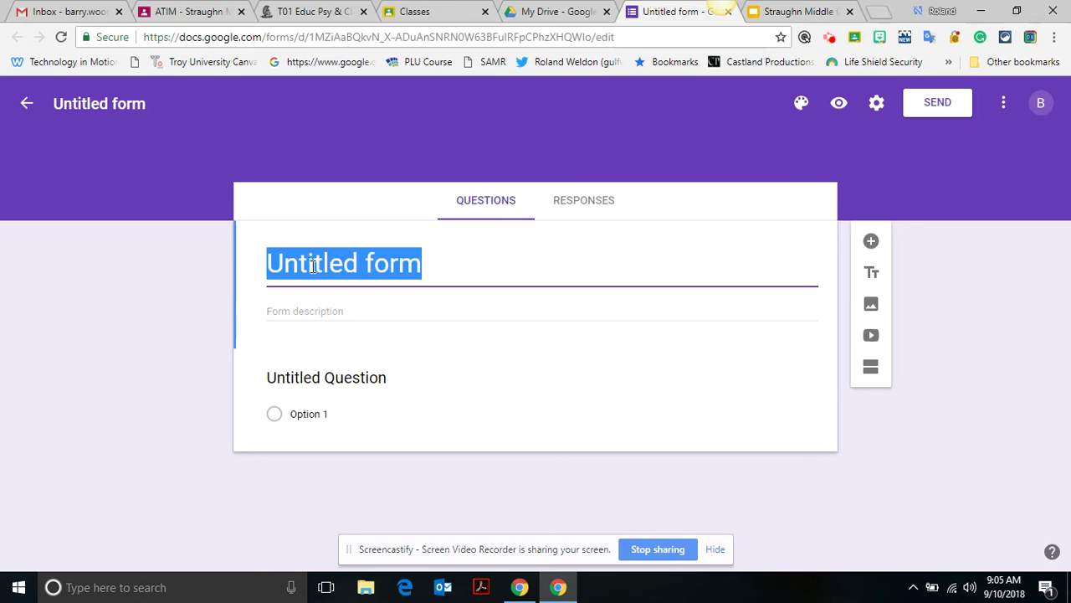
type("9.1")
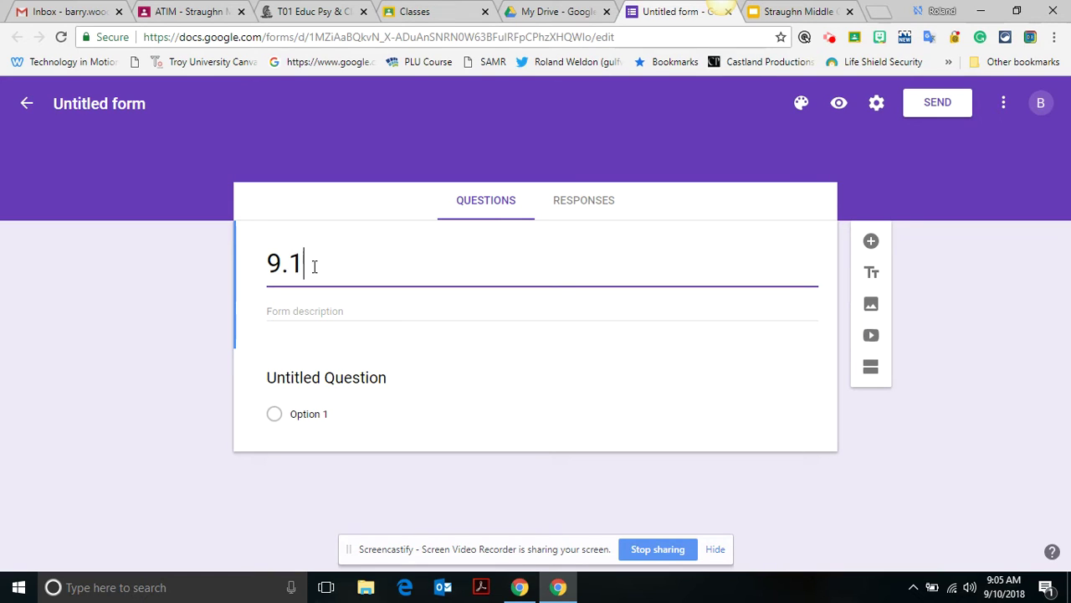
type("0 Straughn Middle ")
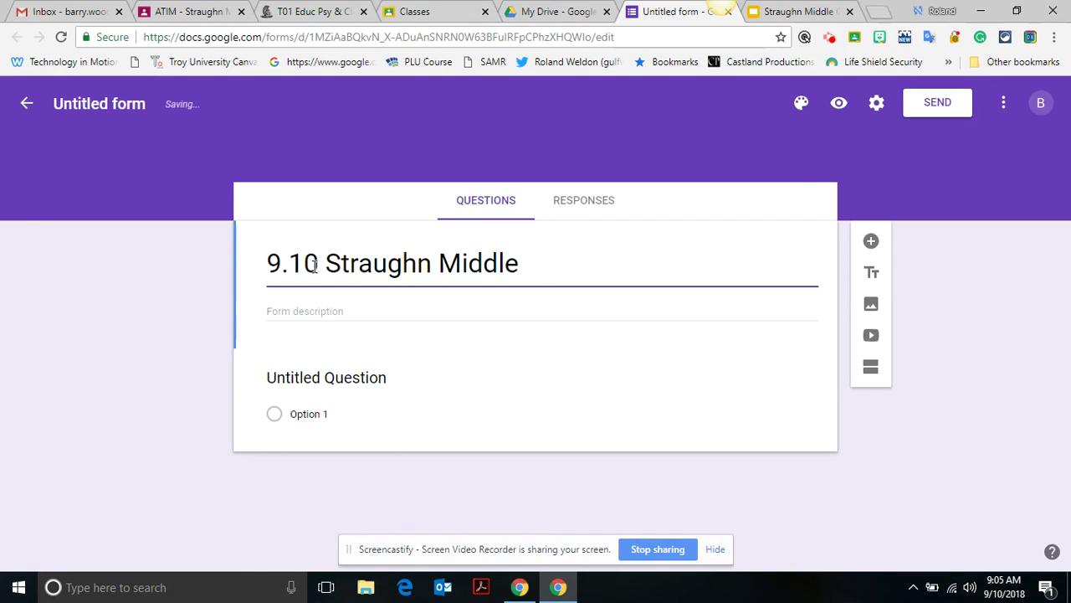
type("- GC Traini")
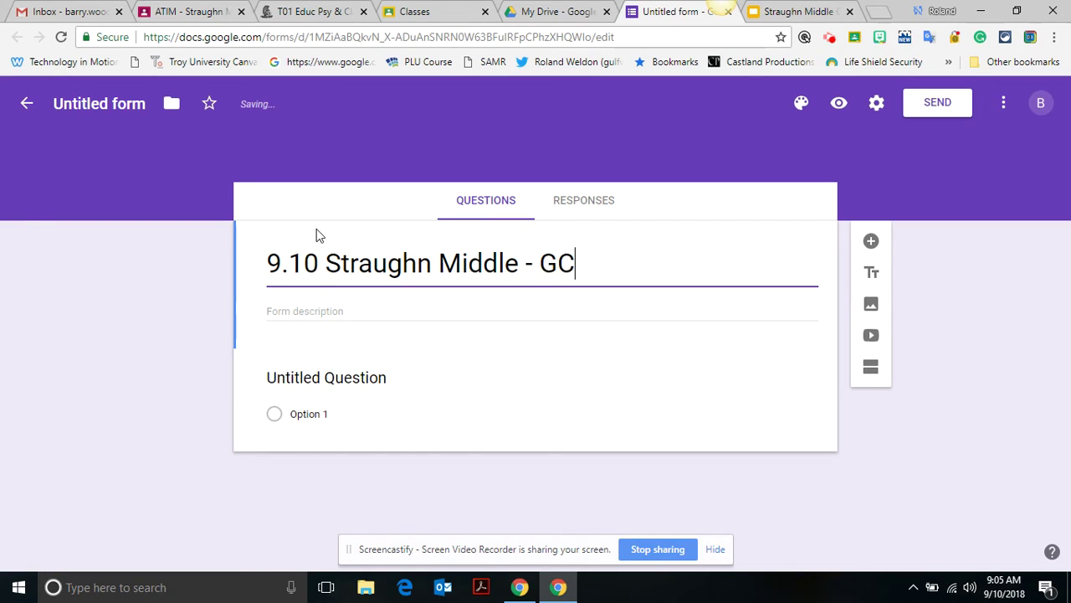
type("ng")
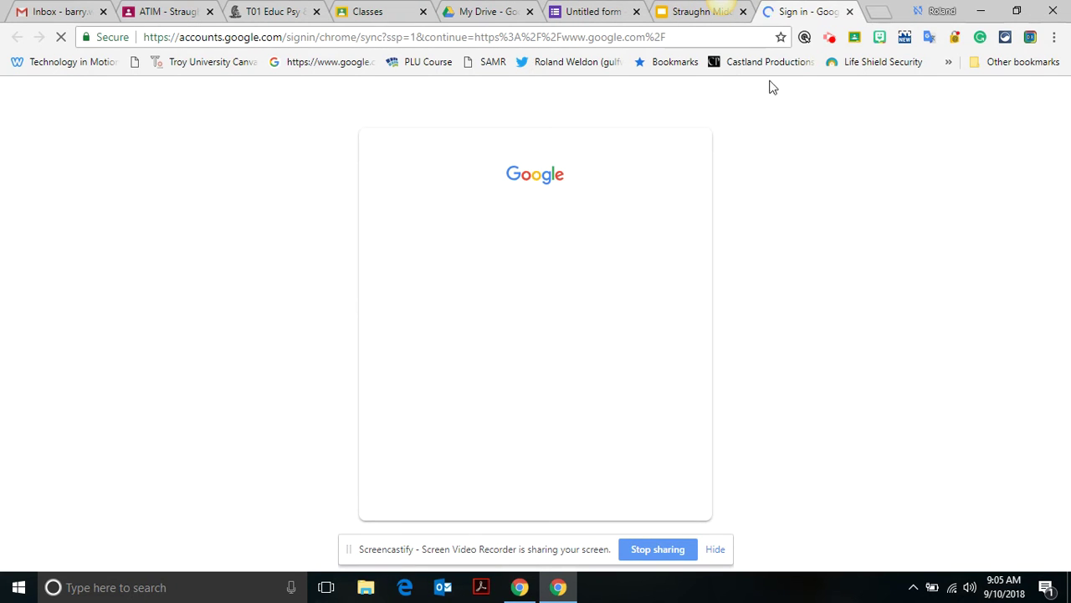
left_click(849, 12)
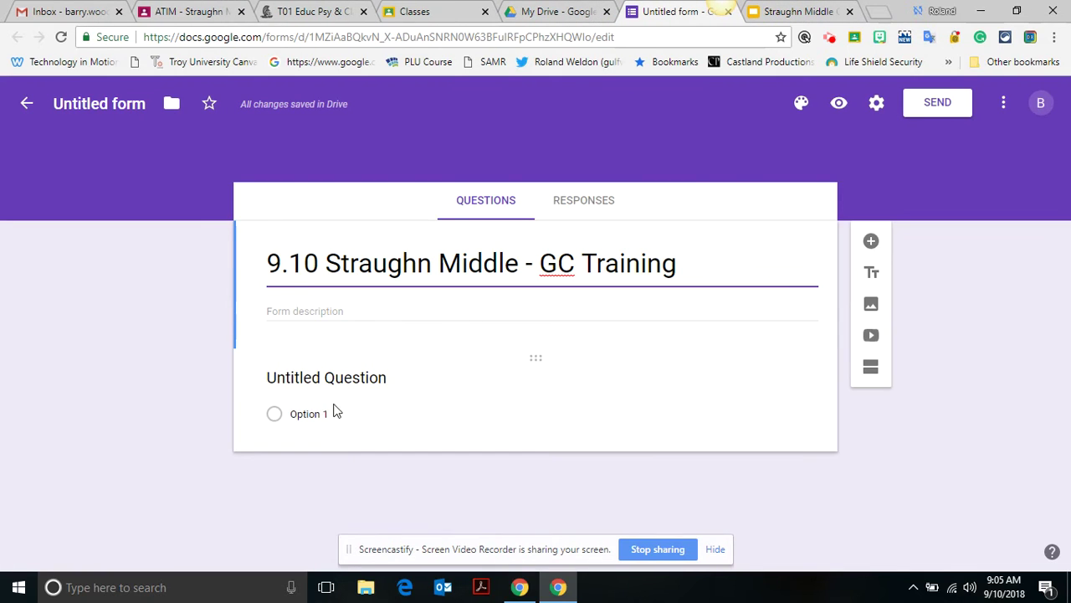
- Replace the untitled first question's text with "Last Name, First Name"
left_click(317, 379)
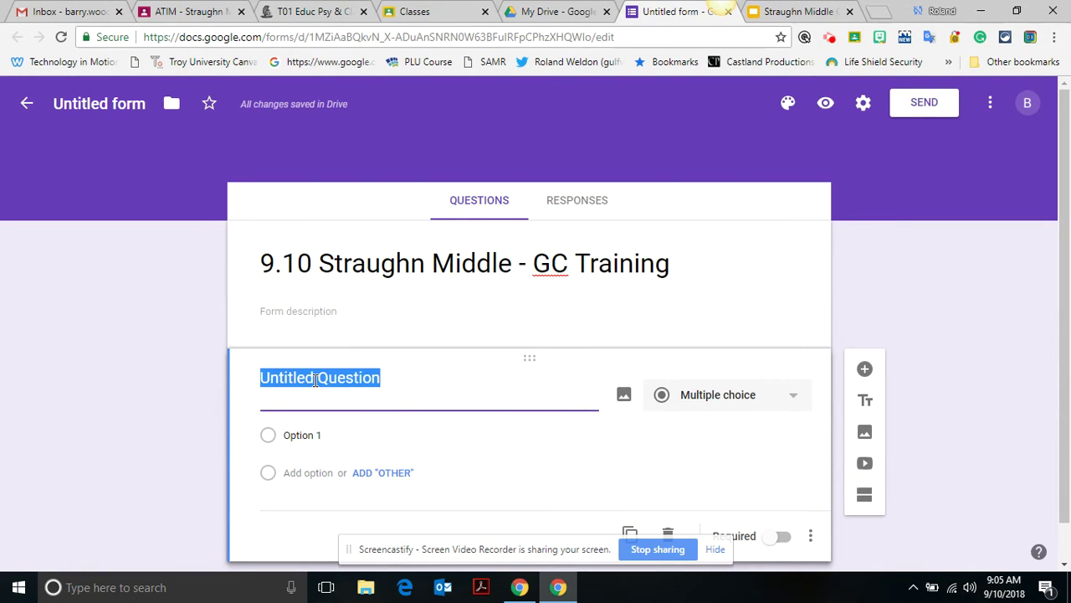
type("Last ")
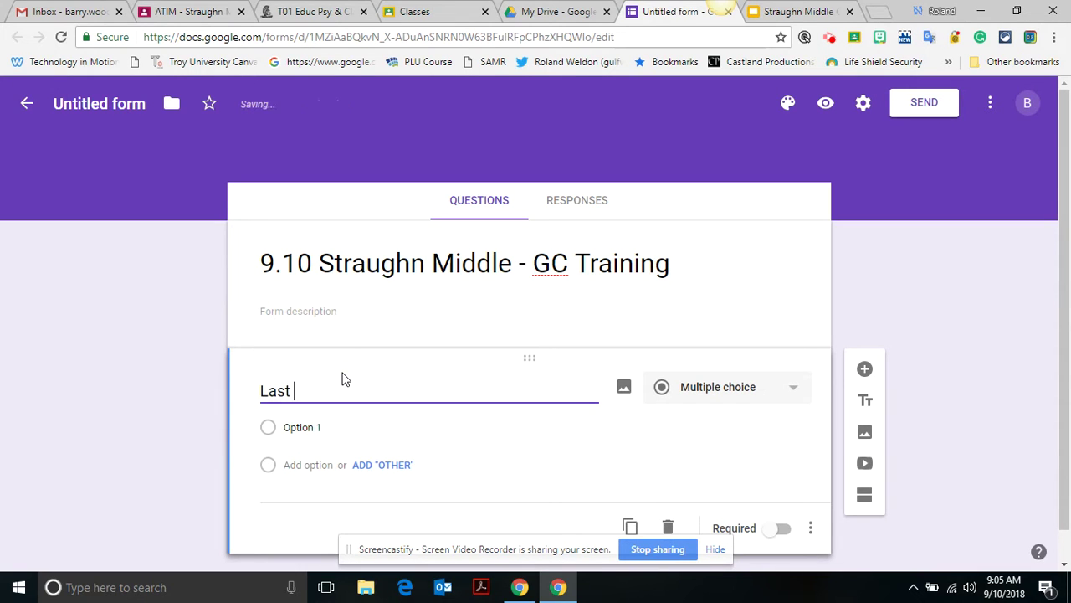
type("Name, Fir")
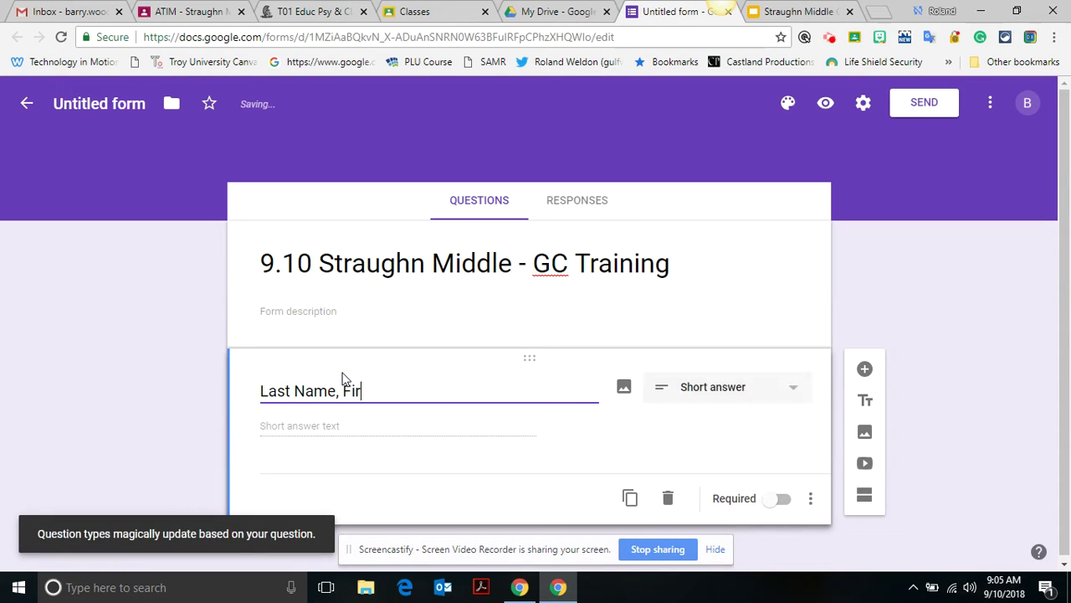
type("st Name")
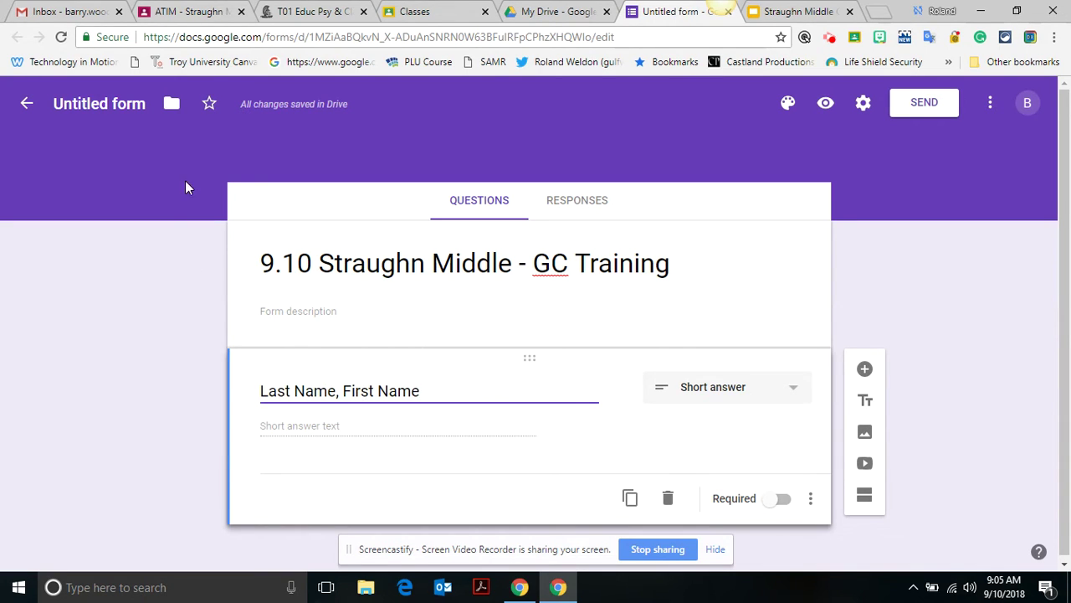
- Add a second question titled "School Email" below the name question
scroll(1070, 205, "down", 1)
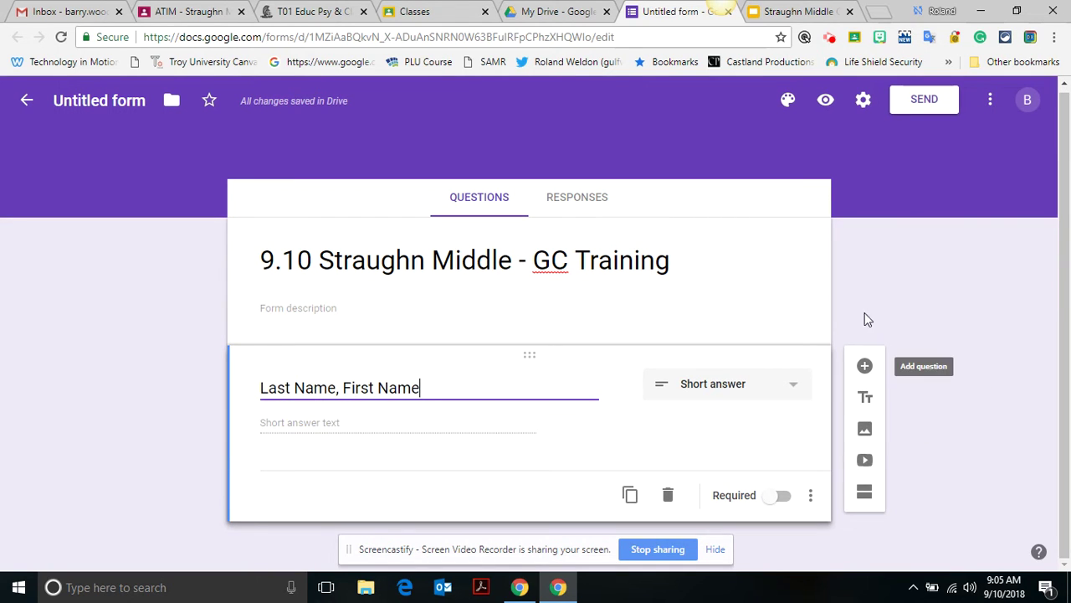
left_click(867, 369)
type("Sch")
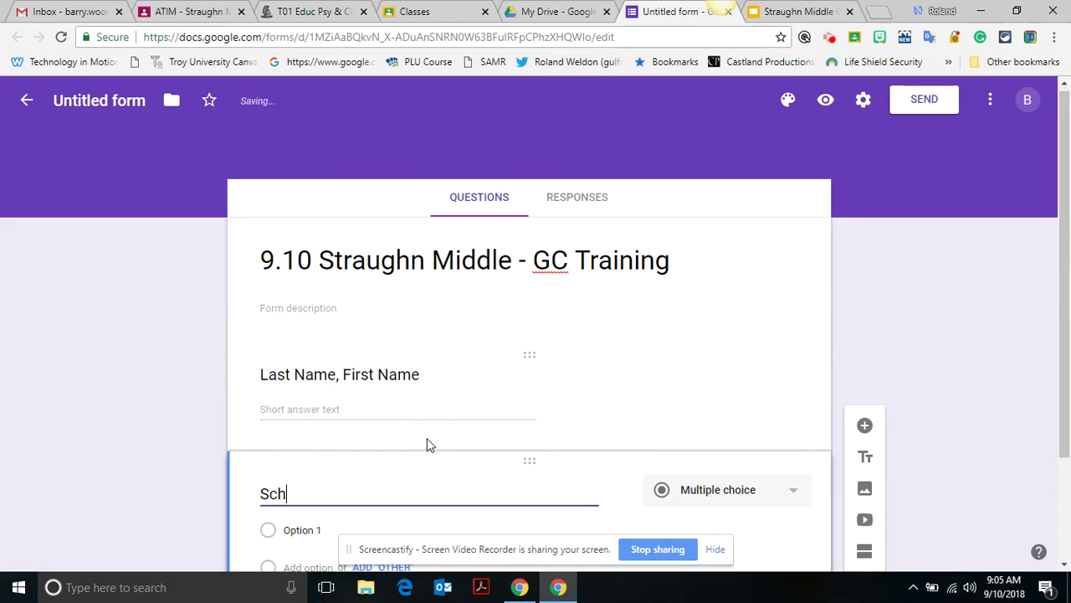
type("ool Email")
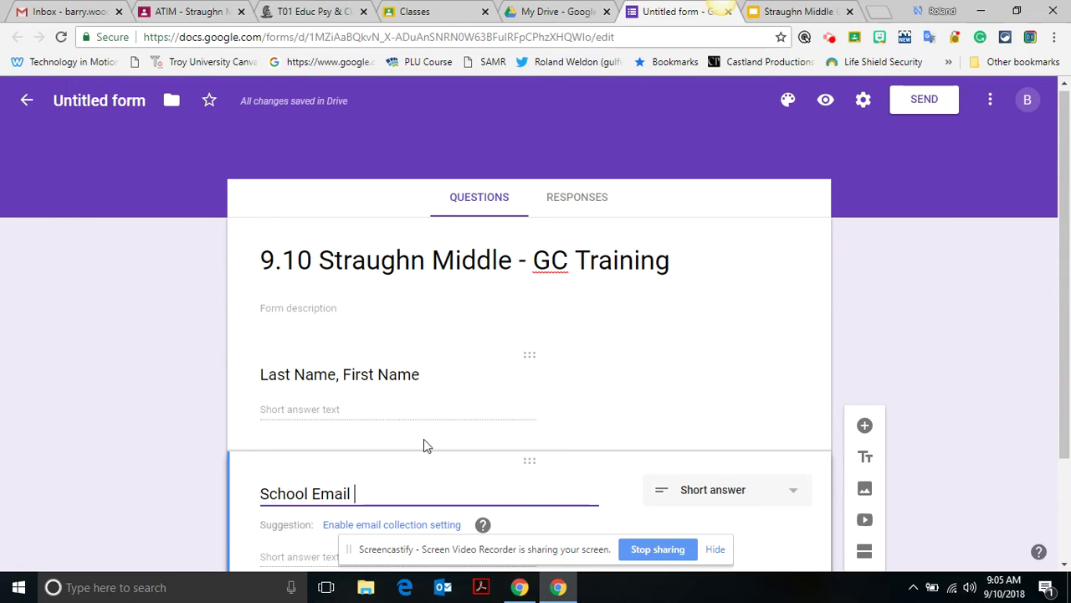
- Add a third question titled "Grade Levels Taught"
left_click(865, 427)
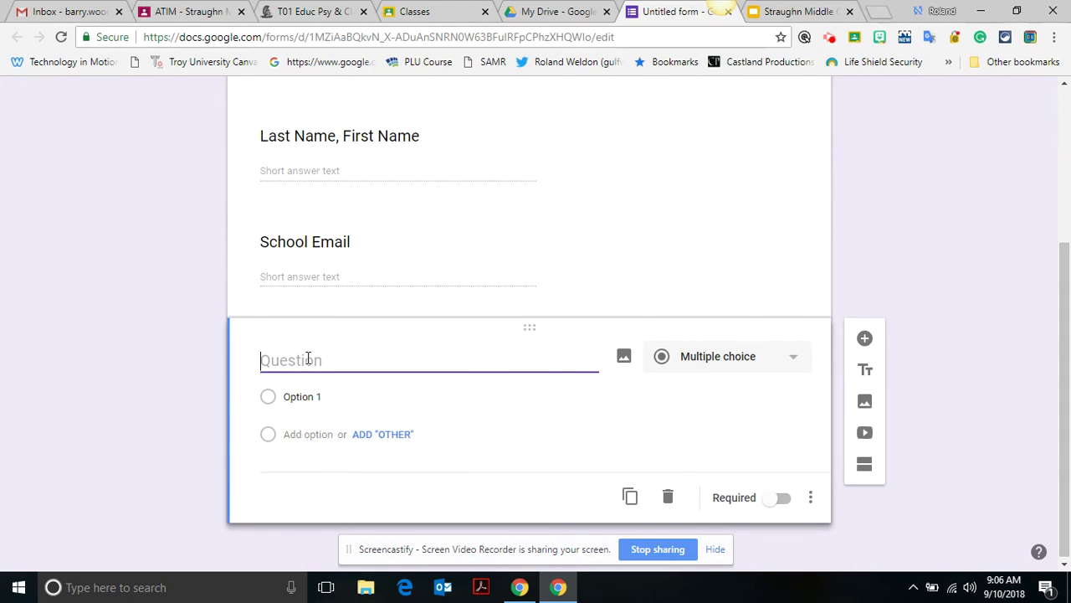
type("Grade Level")
key("BackSpace")
type("s Taught")
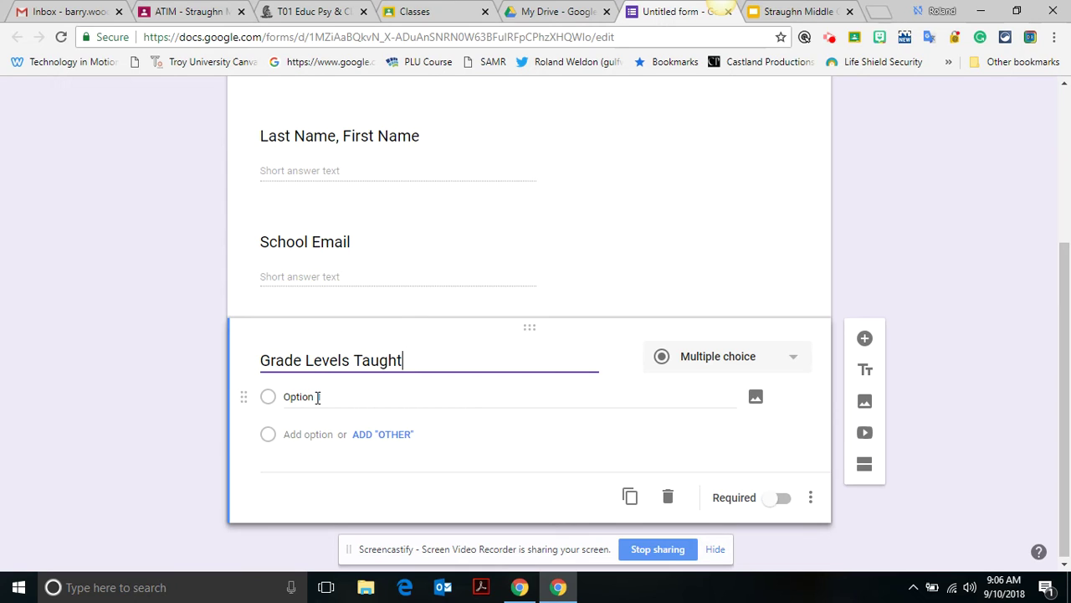
- Give the Grade Levels Taught question the options 6, 7, 8 and other, and set its type to Checkboxes
left_click(311, 396)
type("6")
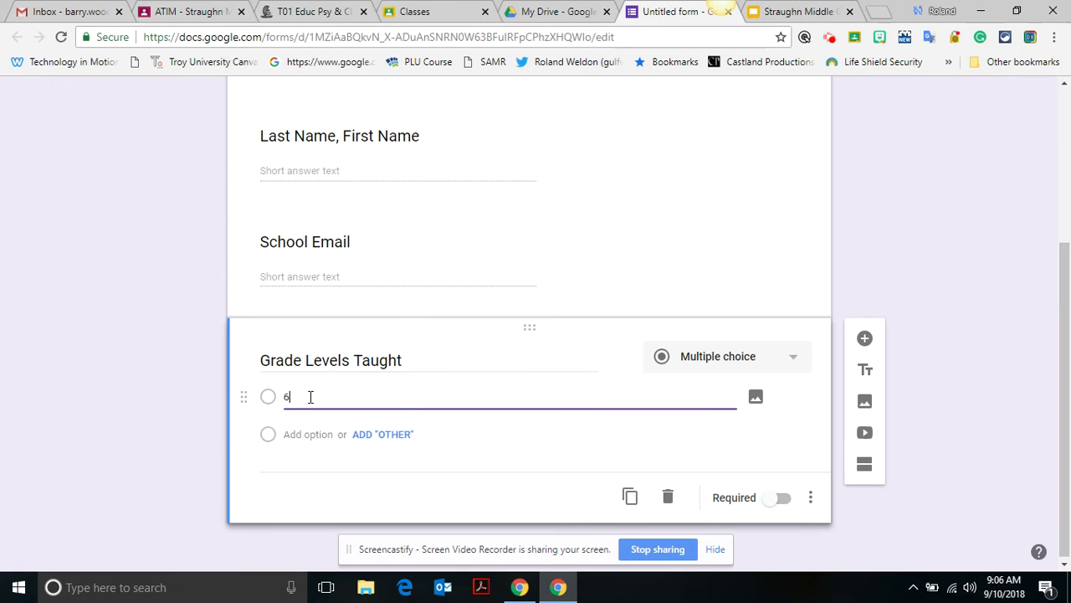
key("Return")
type("7")
key("Return")
type("8")
key("Return")
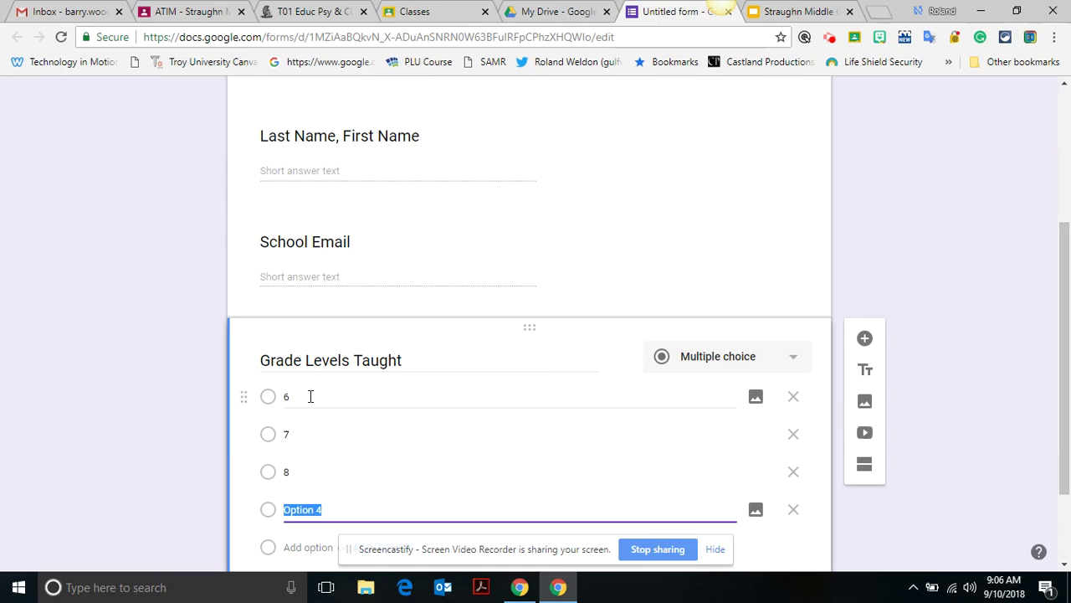
type("other")
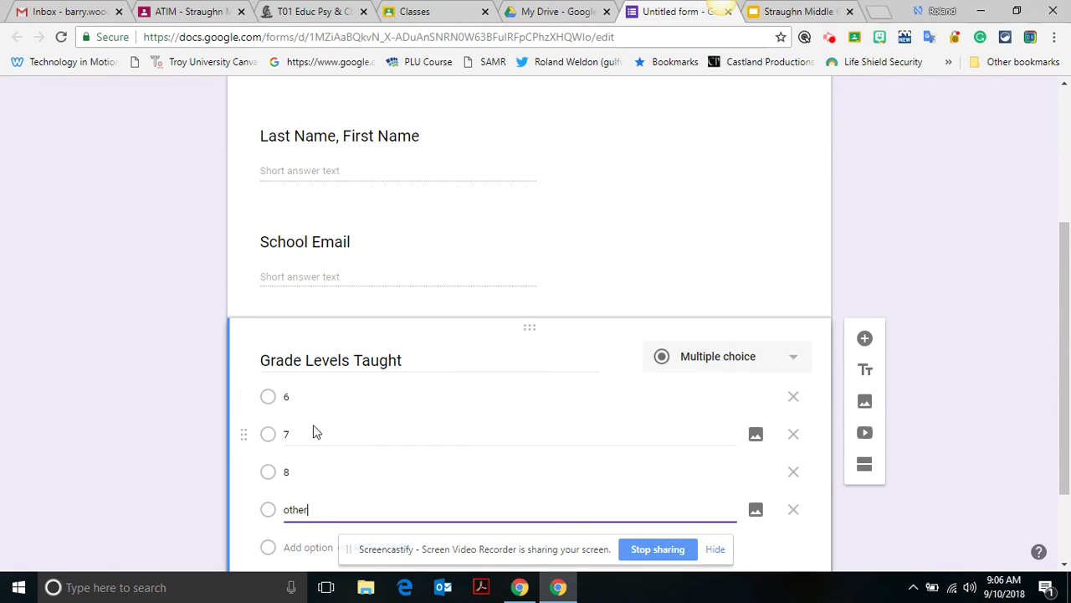
left_click(726, 366)
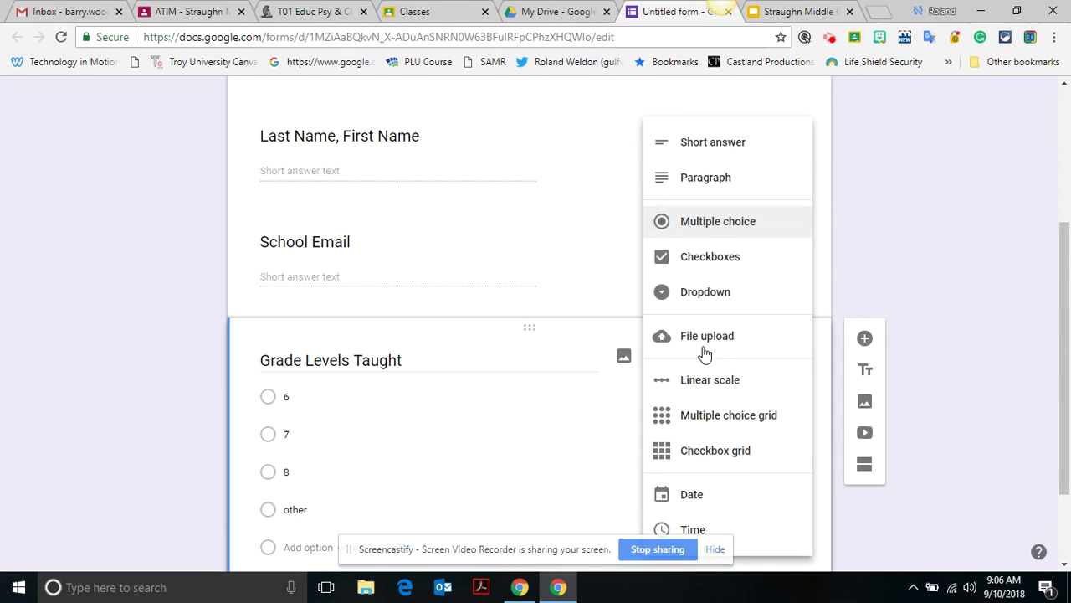
left_click(685, 266)
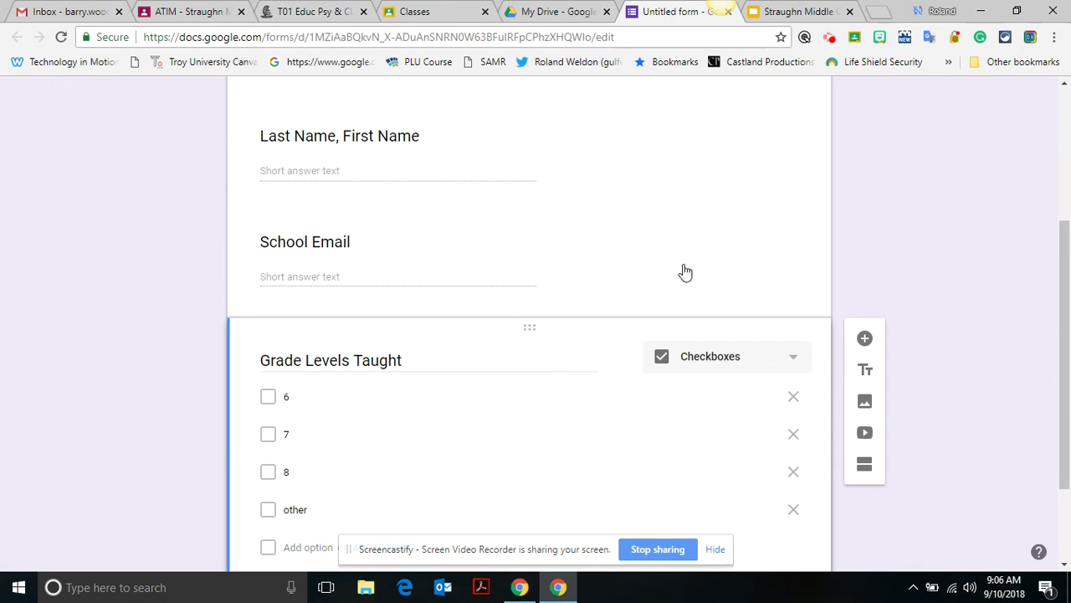
- Add a fourth question titled "Subject(s) Taught" and set its type to Checkboxes
left_click_drag(1066, 252, 1065, 325)
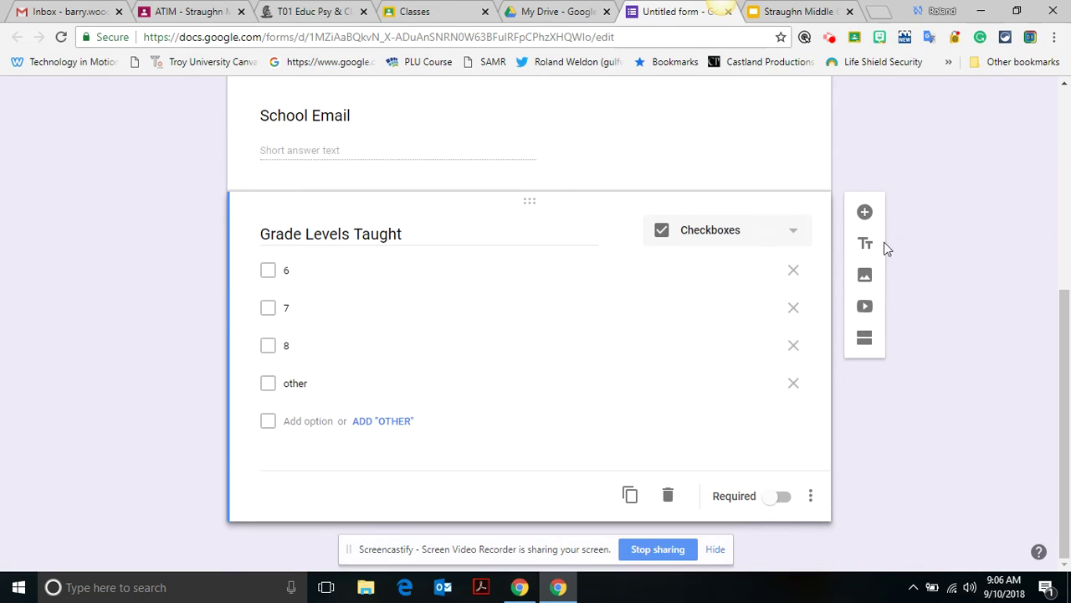
left_click(863, 212)
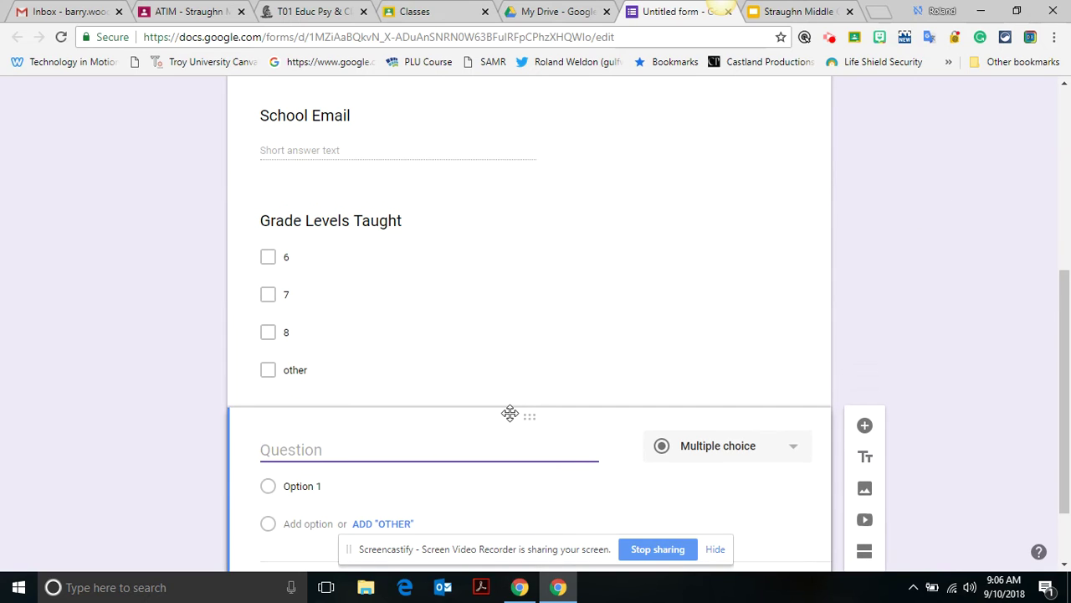
type("Subject")
key("BackSpace")
type("t")
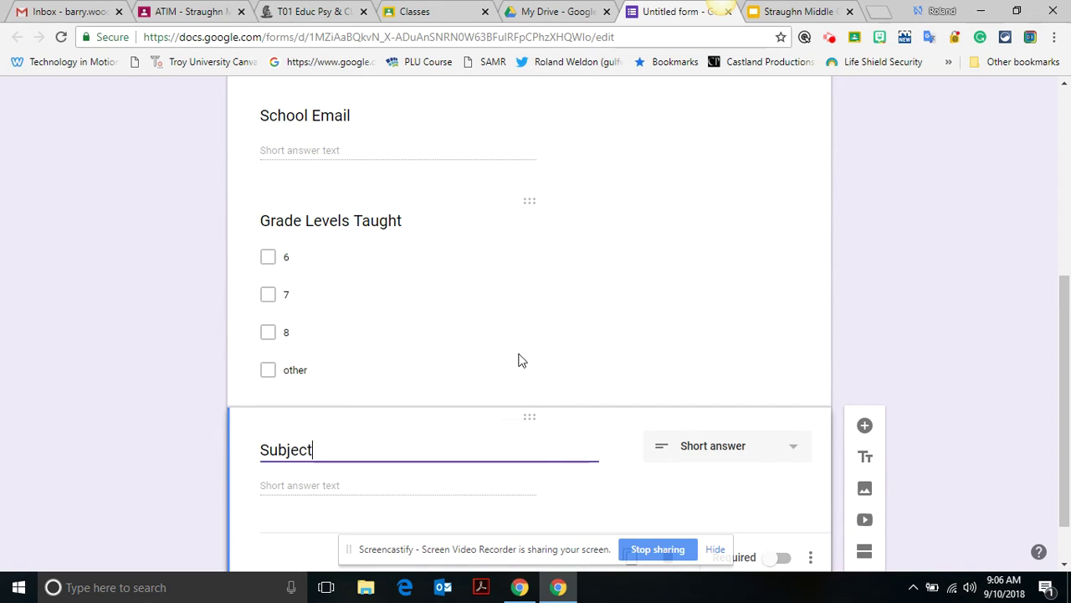
type("(s) Taught")
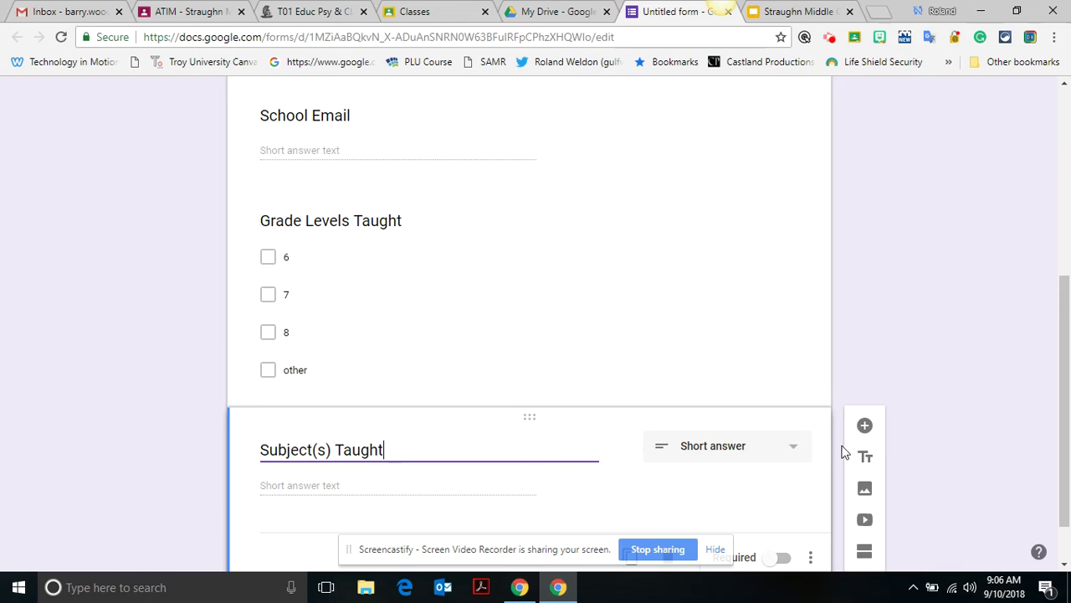
left_click(742, 456)
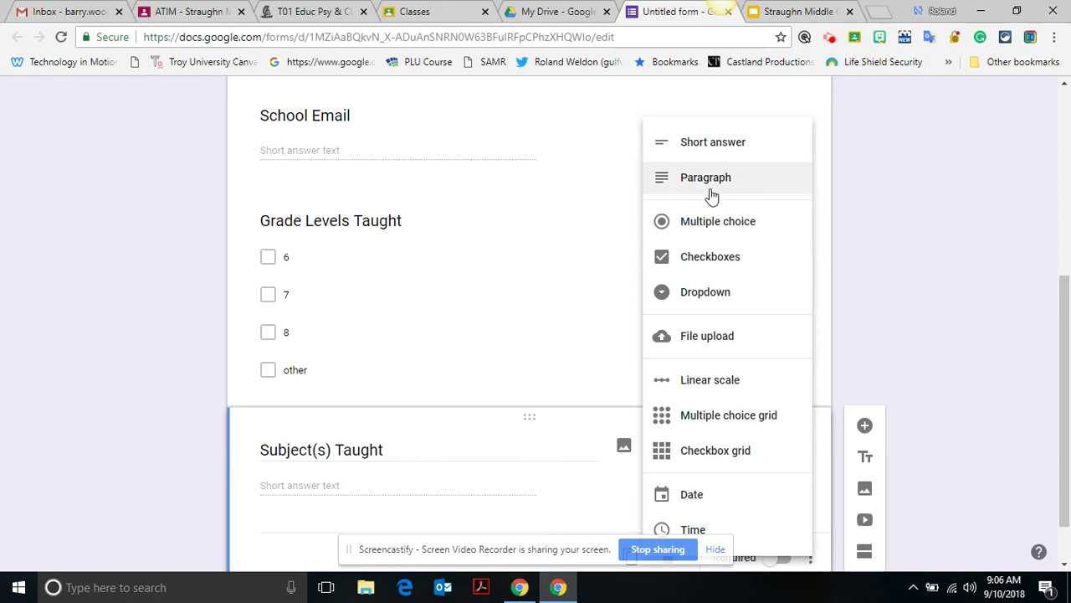
left_click(708, 258)
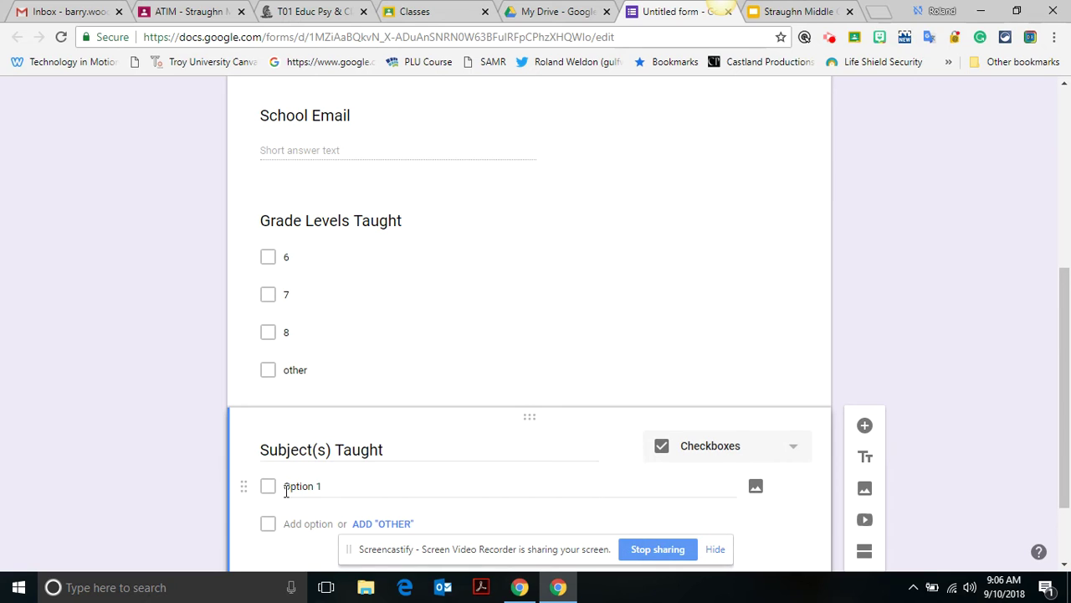
- Give the Subject(s) Taught question its first three checkbox options: Math, Science and Social Studies
left_click(300, 488)
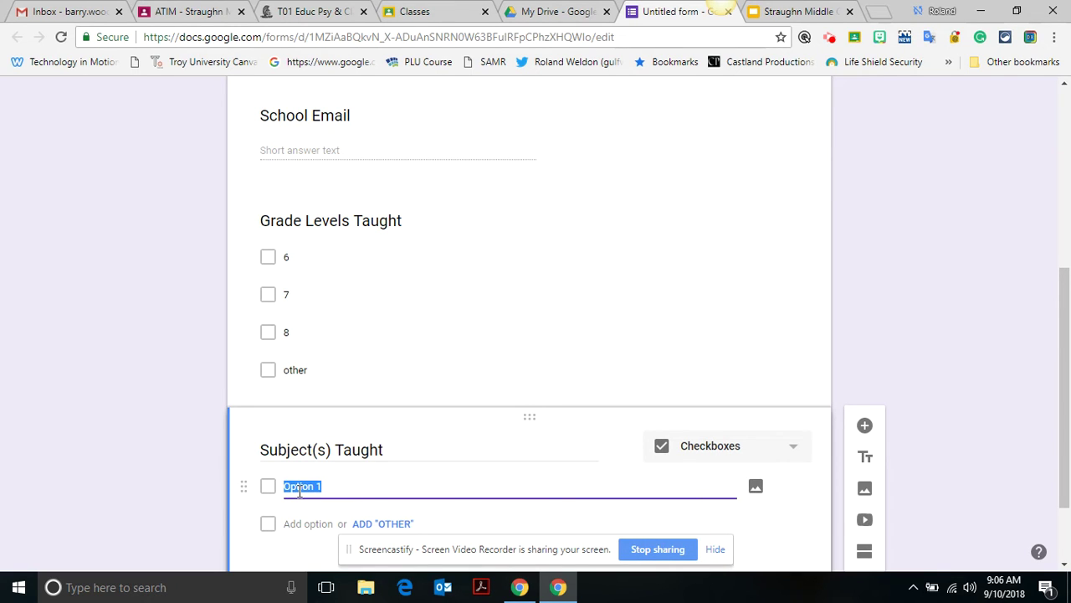
type("Math")
key("Return")
type("Science")
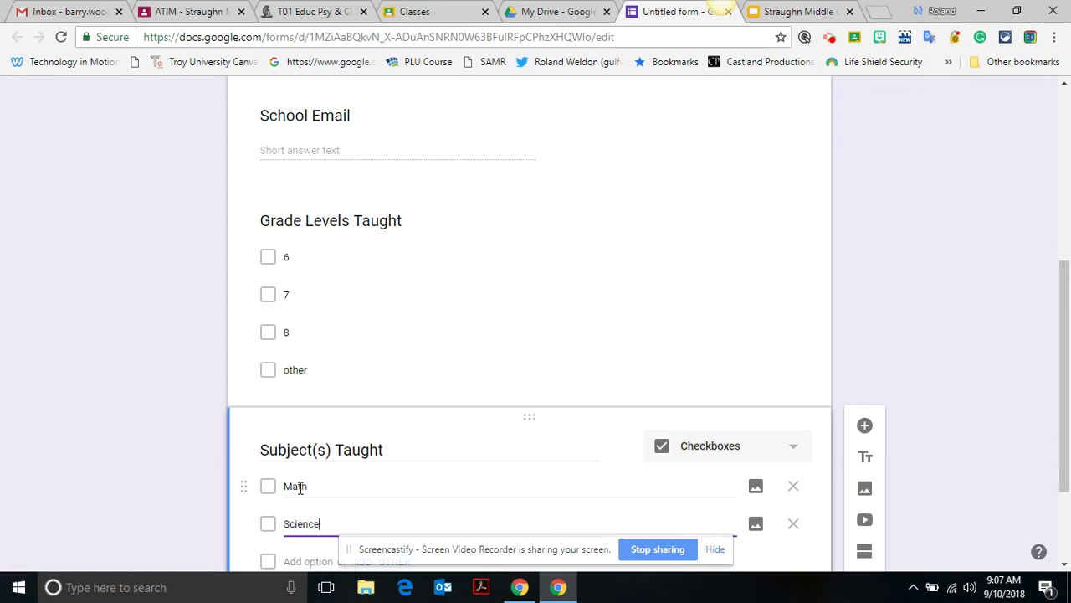
key("Return")
type("Social Stu")
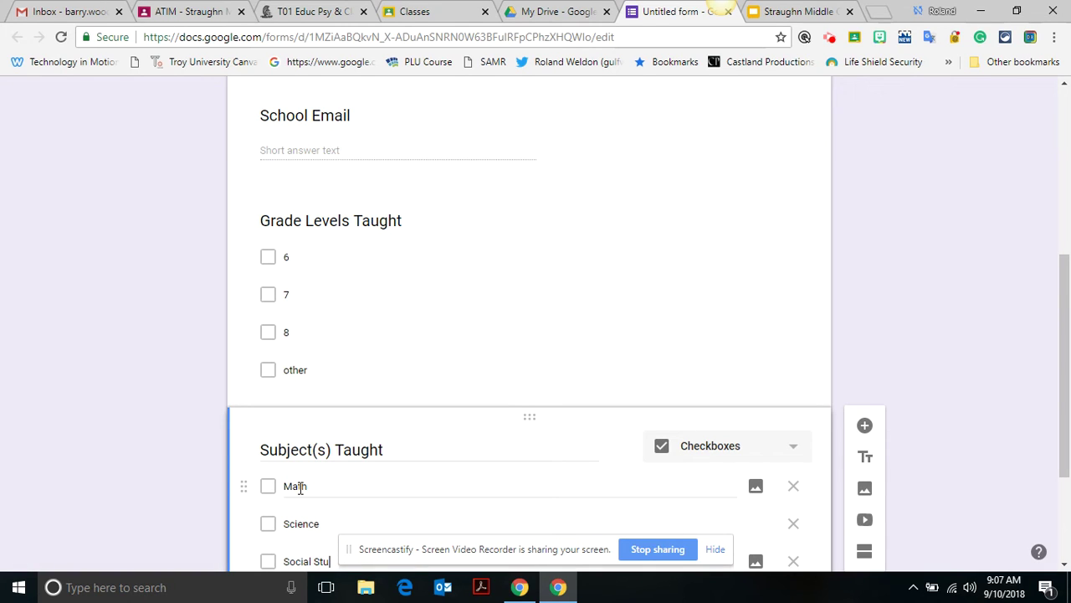
type("dies")
key("Return")
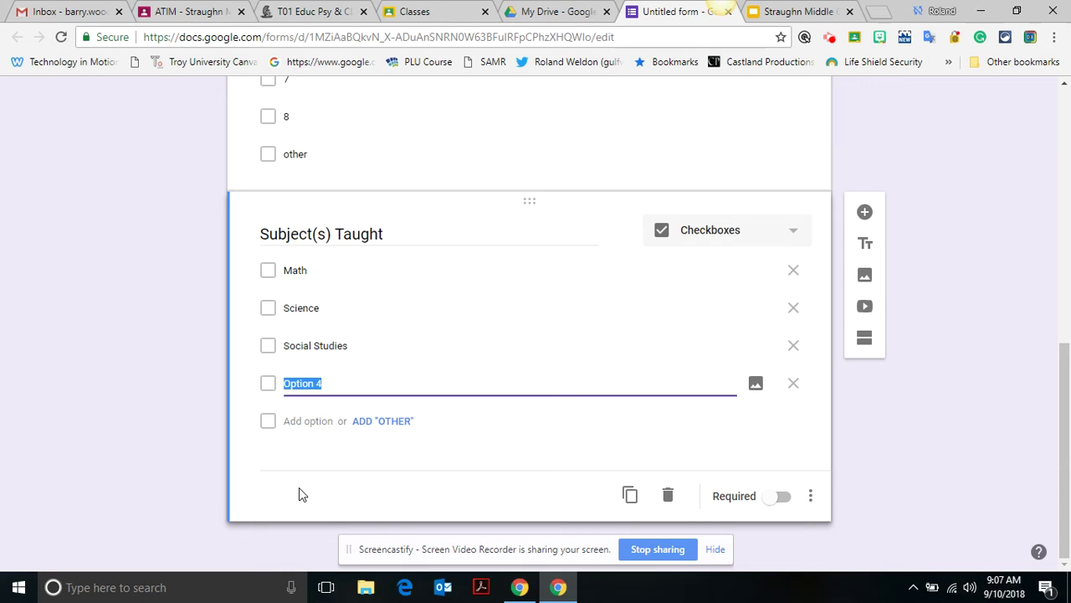
- Add the options "Language Arts", "Secial Areas", "PE" and "other" to the Subject(s) Taught question
type("Language Arts")
key("Return")
type("Secial")
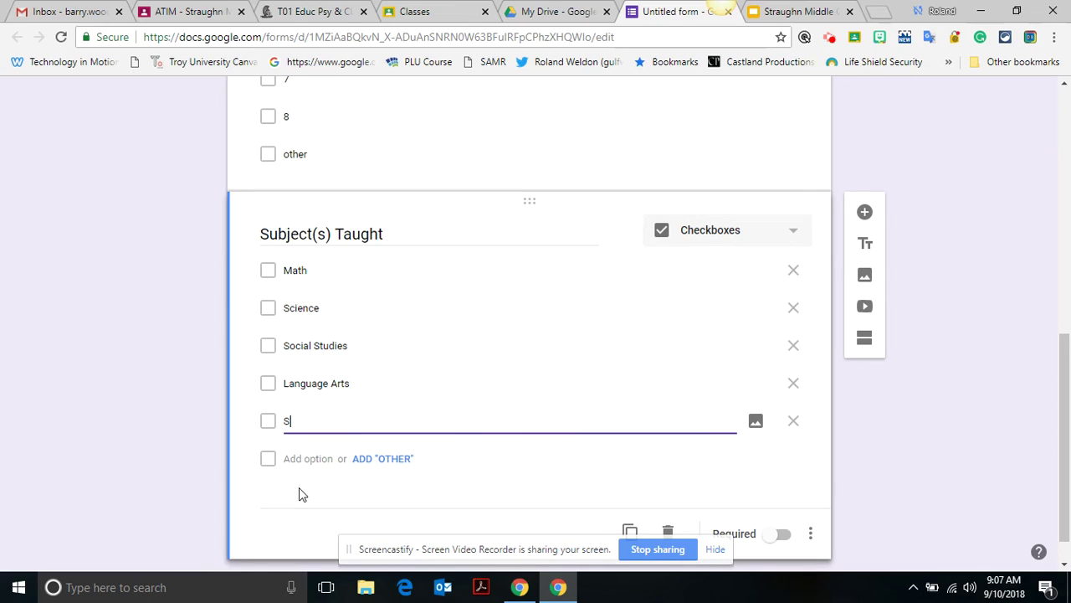
key("BackSpace")
key("BackSpace")
key("BackSpace")
type("ial Areas")
key("Return")
type("PE")
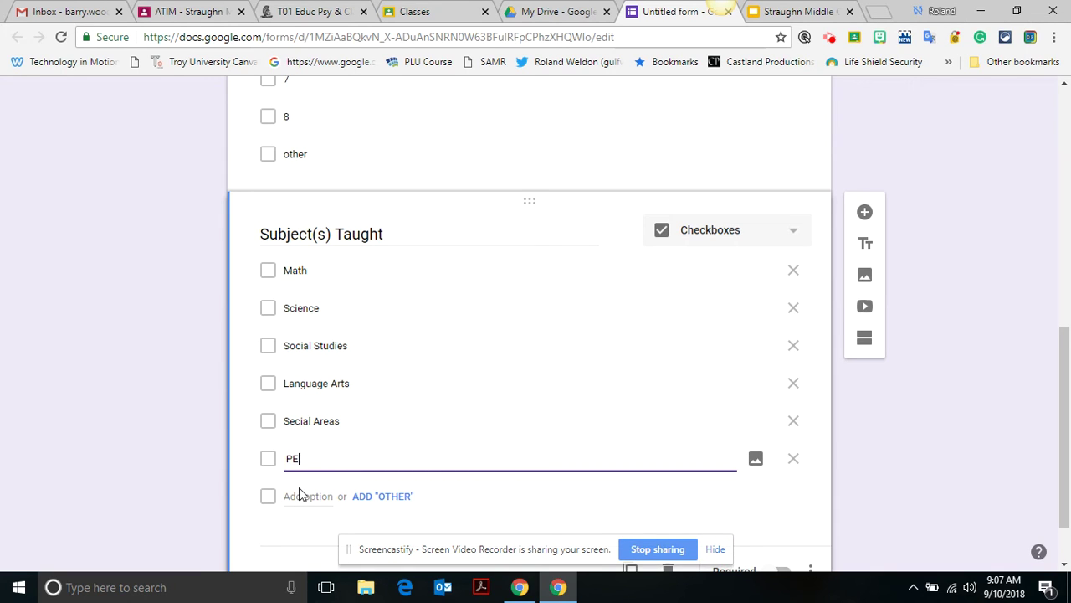
key("Tab")
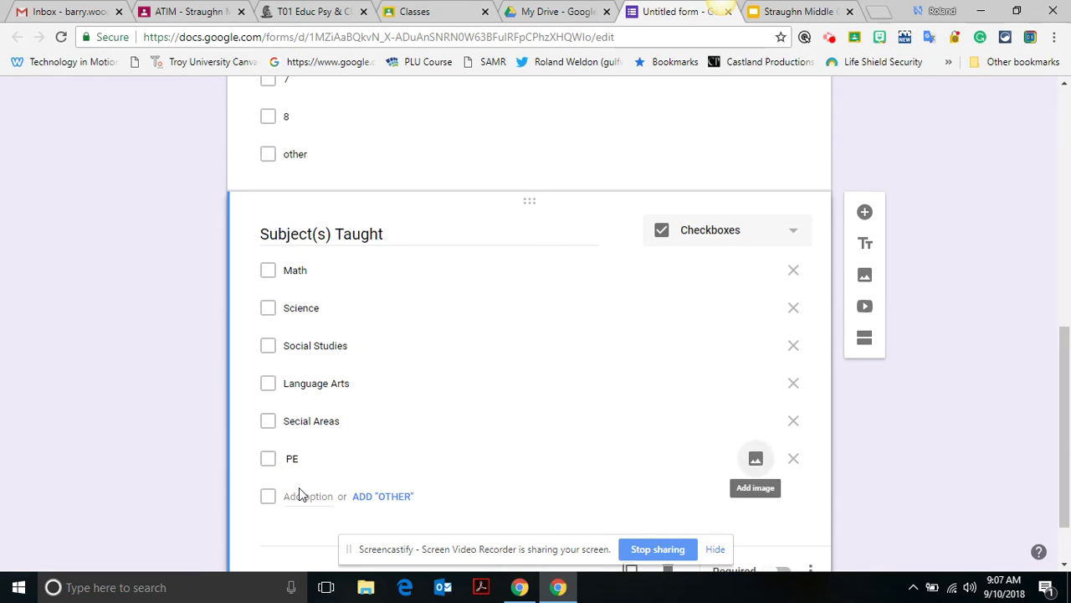
left_click(303, 496)
type("other")
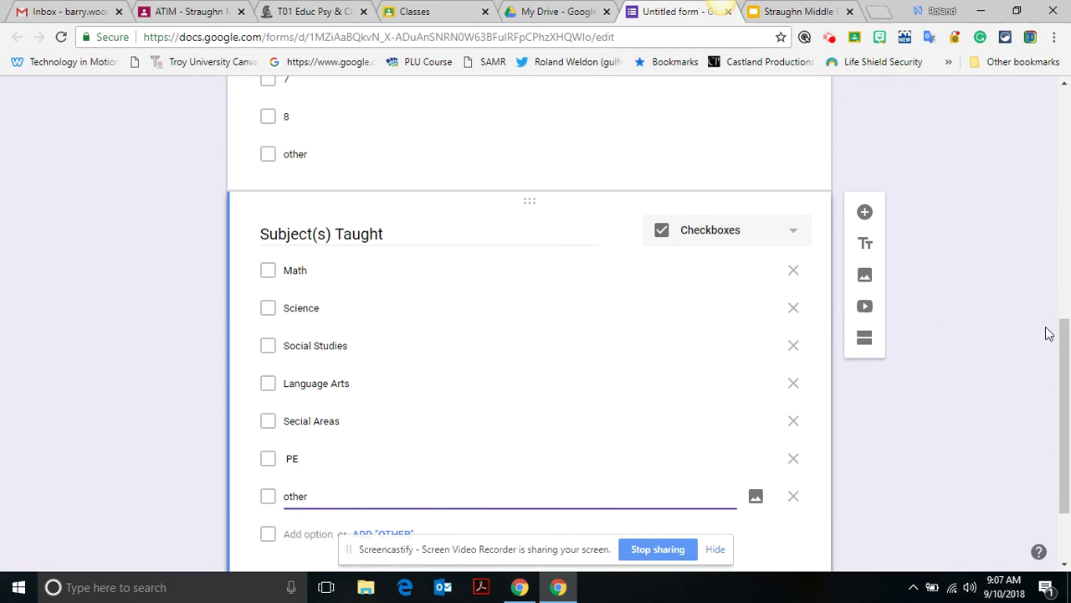
- Add a fifth question titled "What is your proficiency in using Google Classroom." and correct the spelling of "proficiency"
left_click_drag(1068, 345, 1068, 391)
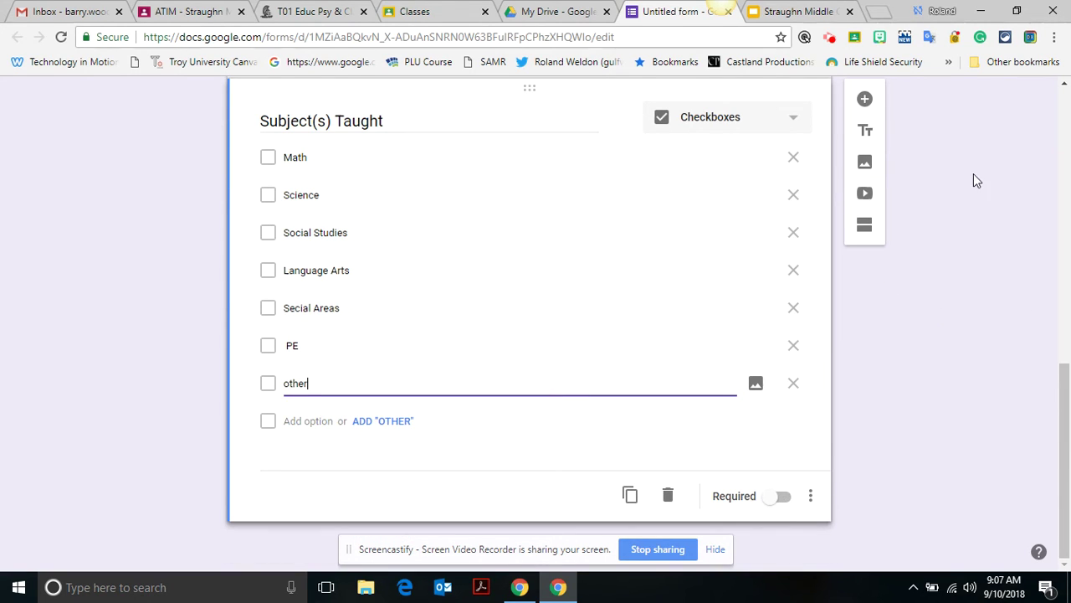
left_click(865, 101)
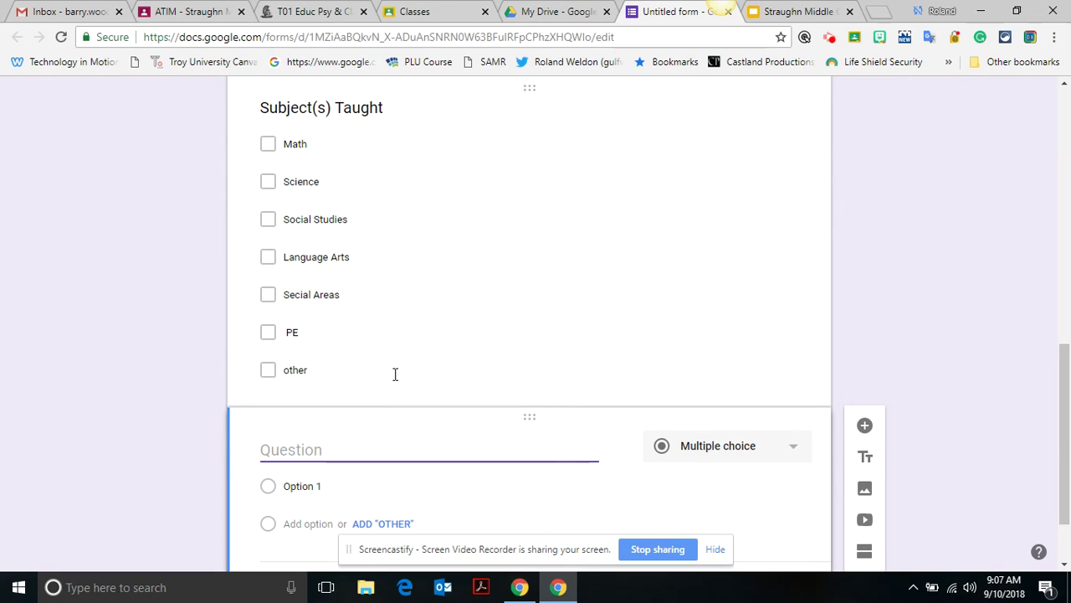
type("What is your profie")
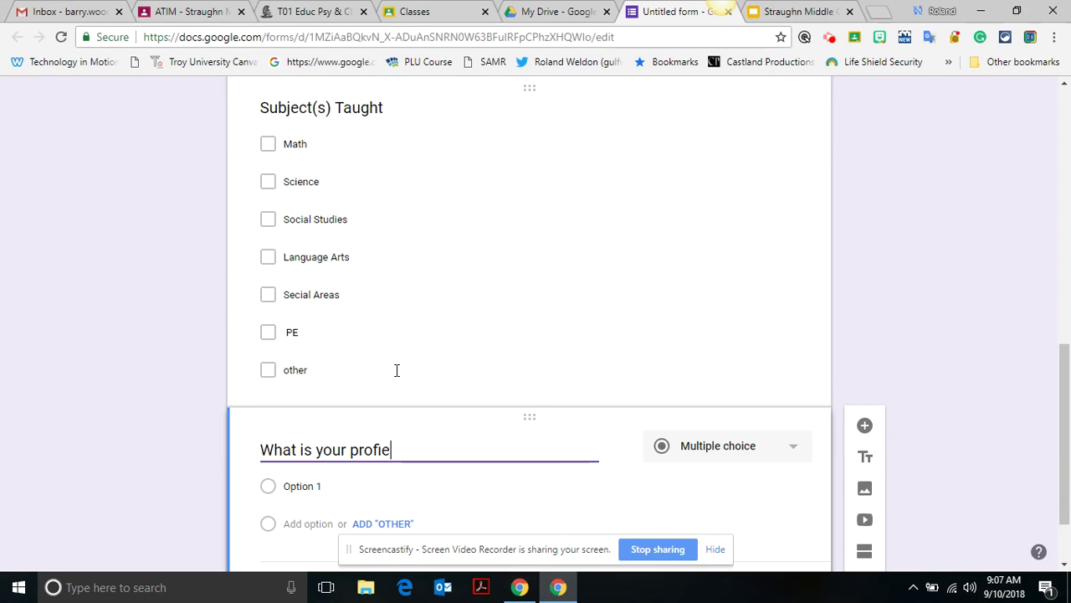
type("cinecy in u")
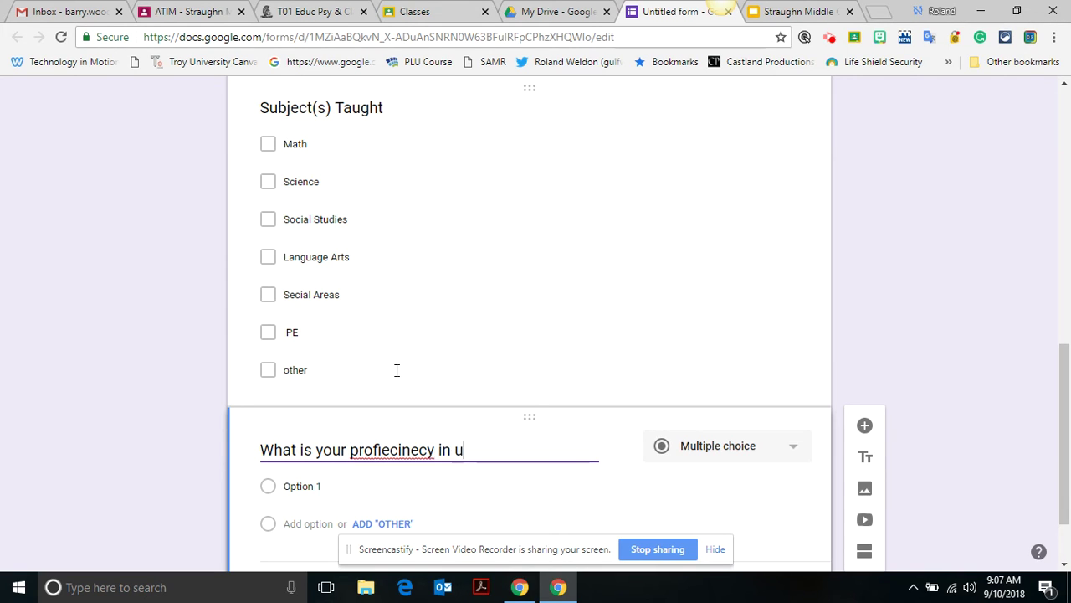
type("sing Google Classroom")
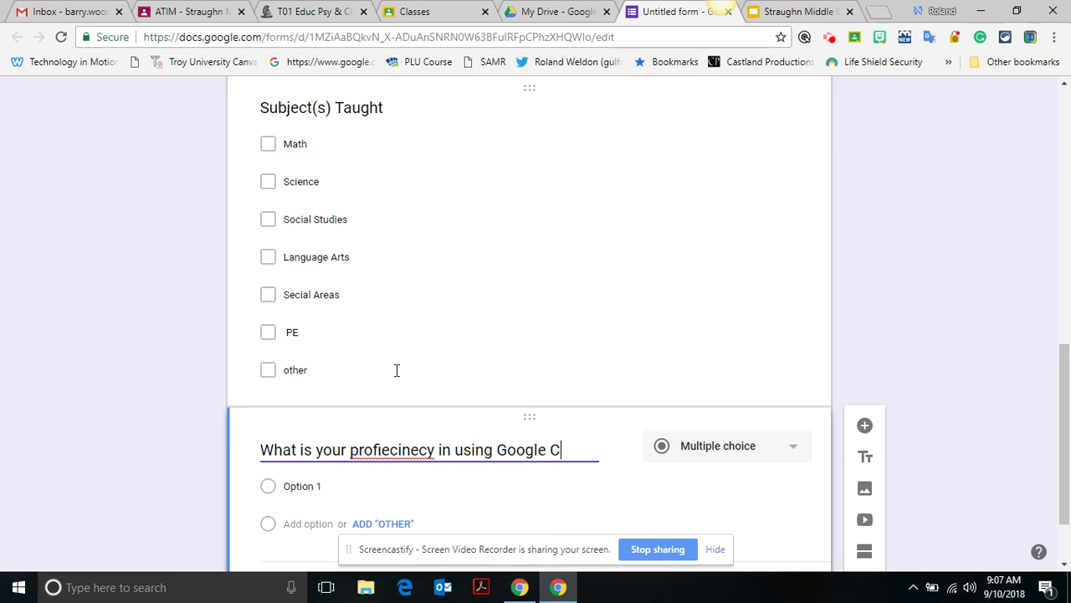
right_click(399, 437)
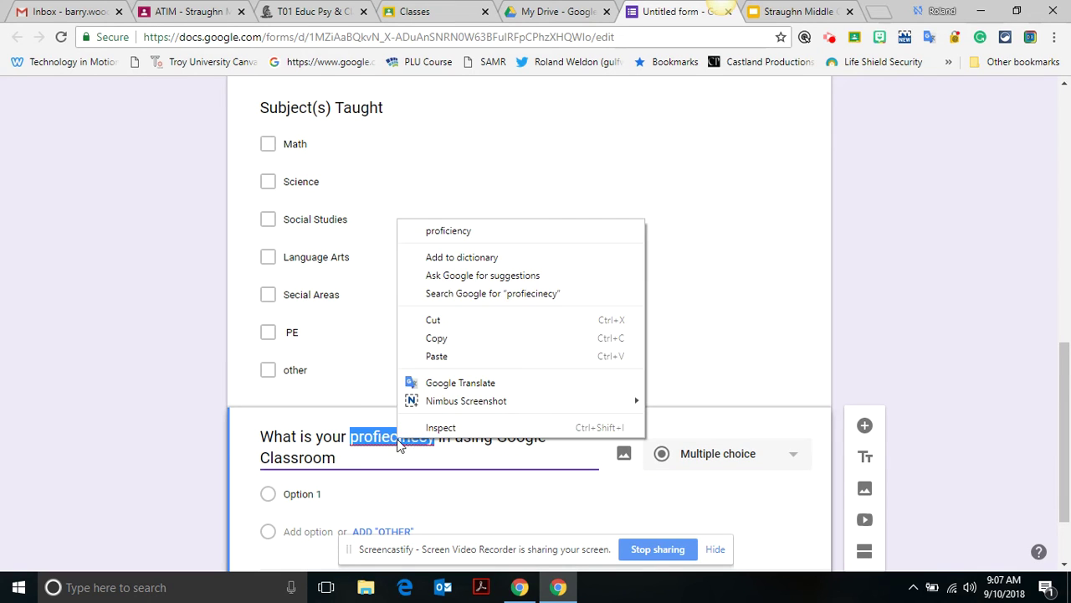
left_click(483, 234)
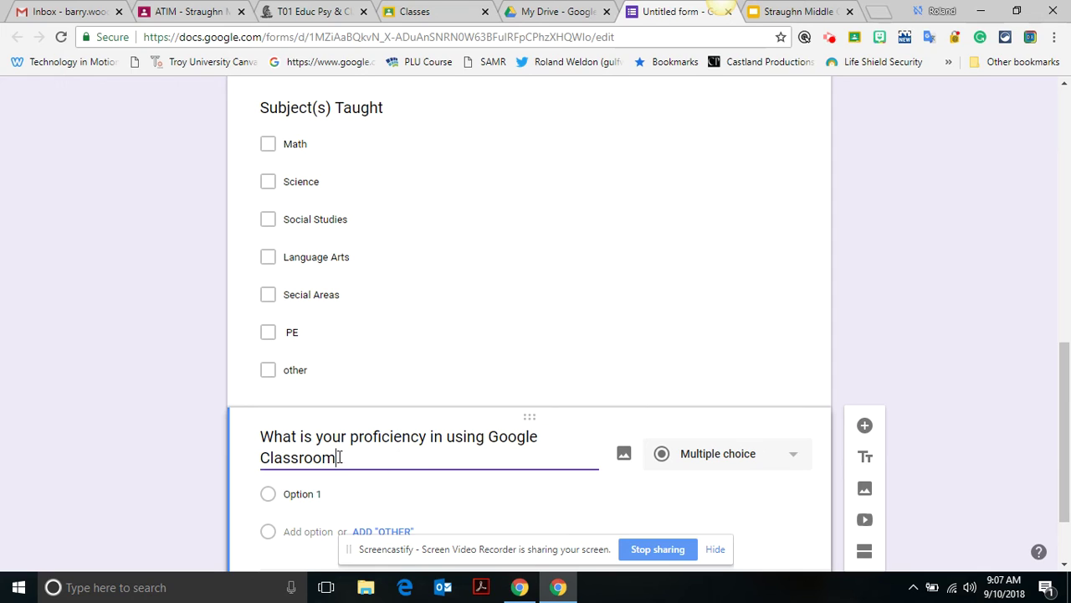
- Give the proficiency question the options "i am lost...no idea", "pretty good, but my studentsknow more" and "I jam", removing the unused fourth option
left_click(301, 496)
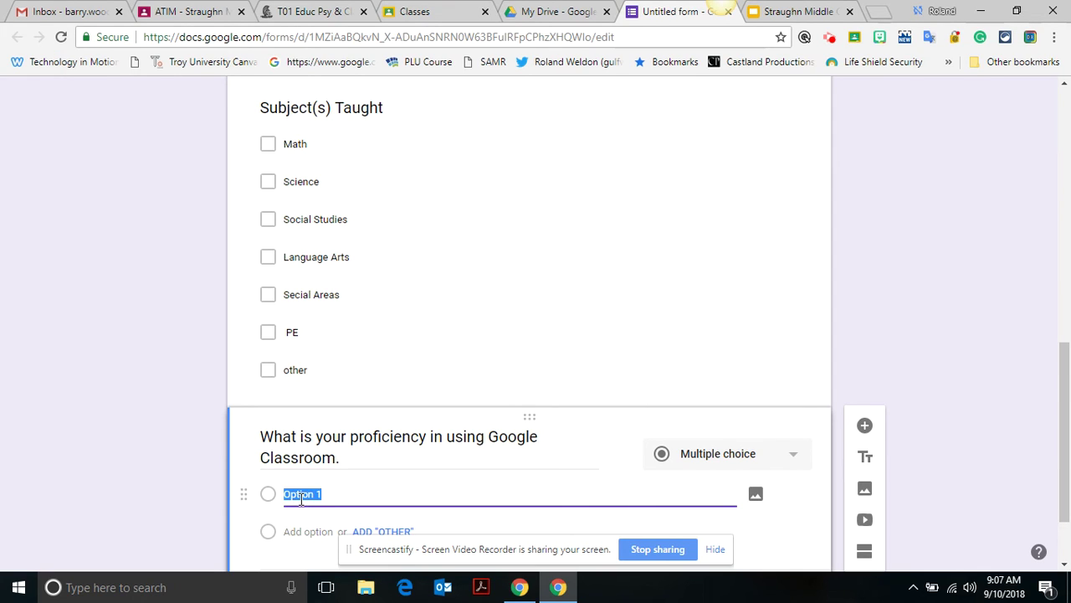
type("i am lost...no idea")
key("Return")
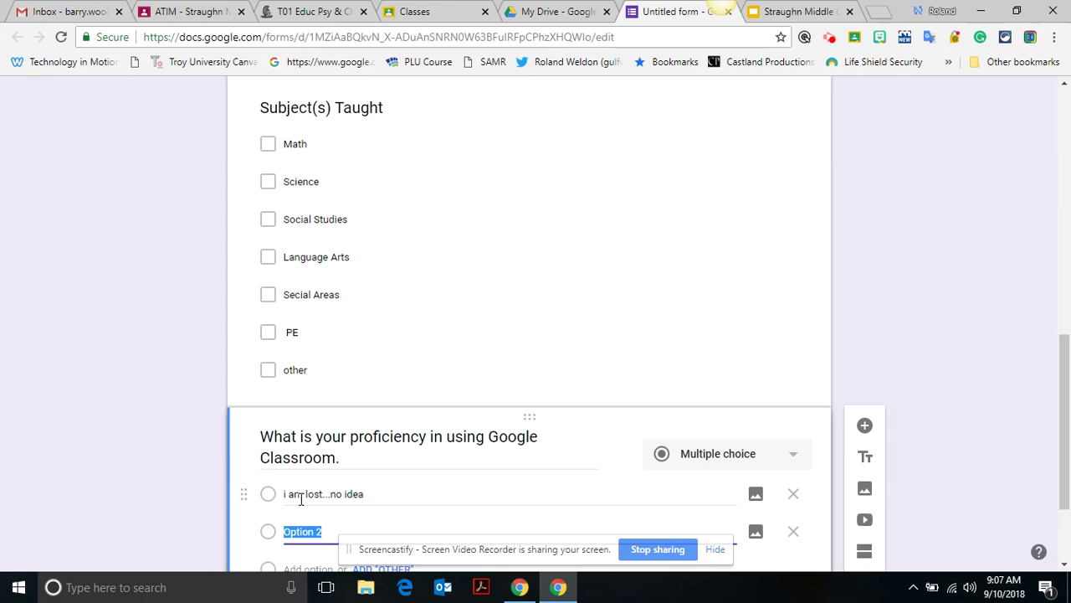
type("pretty good,")
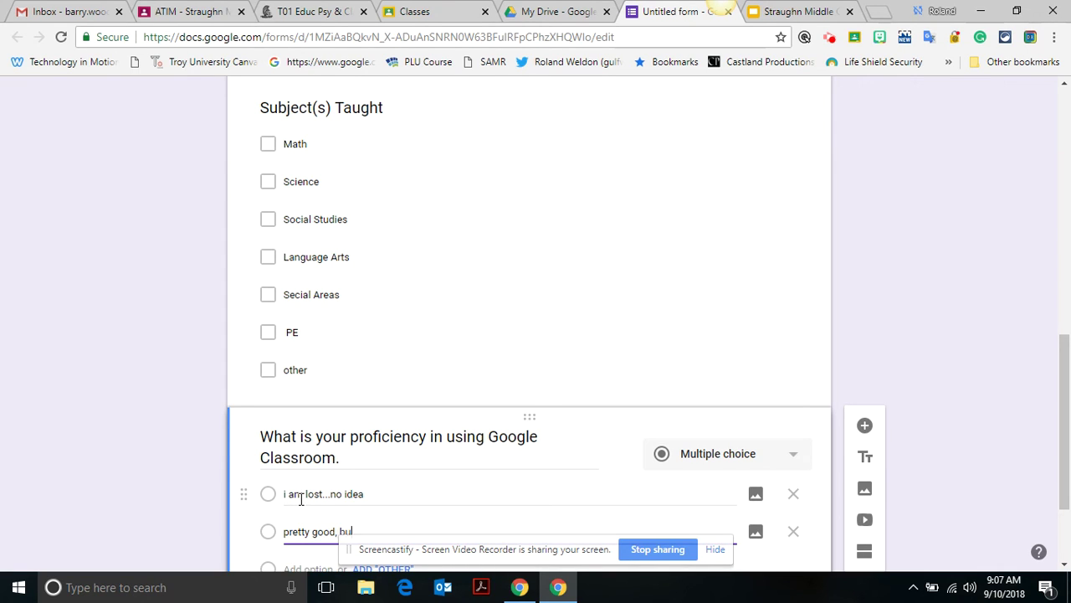
type(" but my studentsknow m")
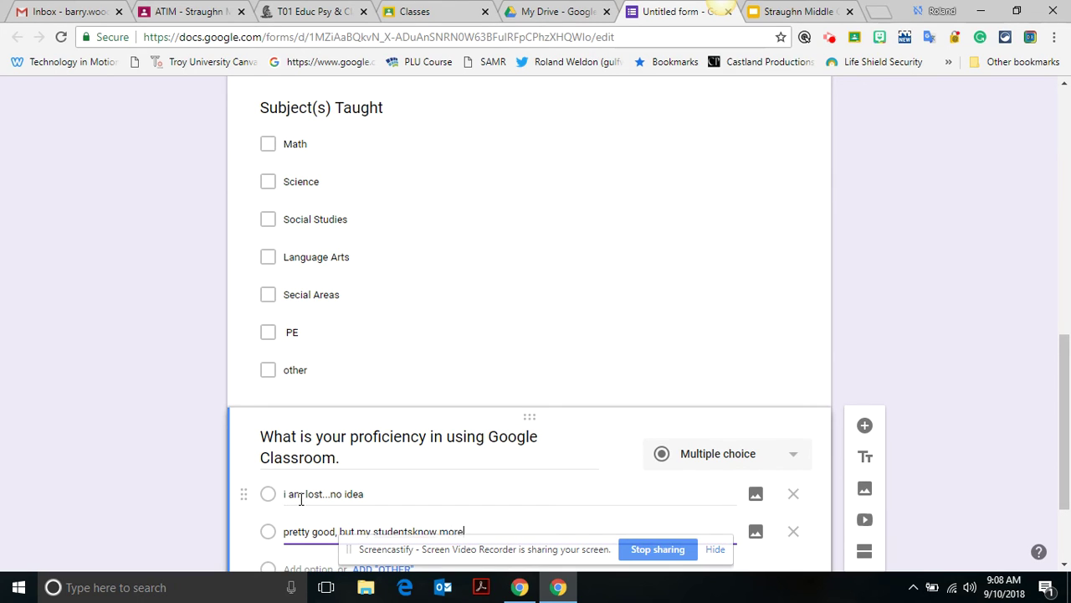
type("ore")
key("Return")
type("I")
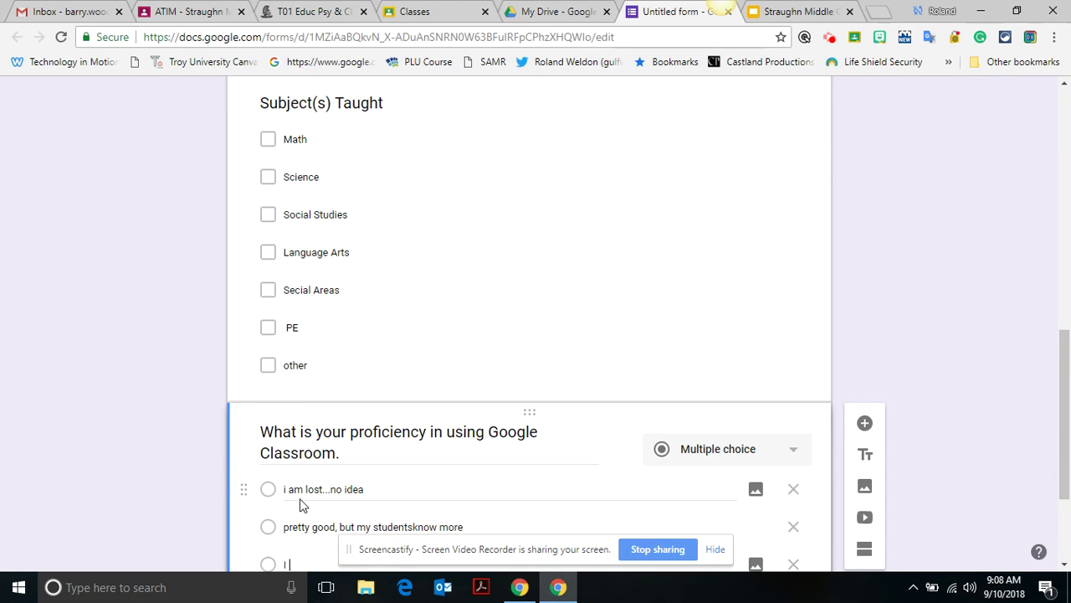
type(" jam")
key("Return")
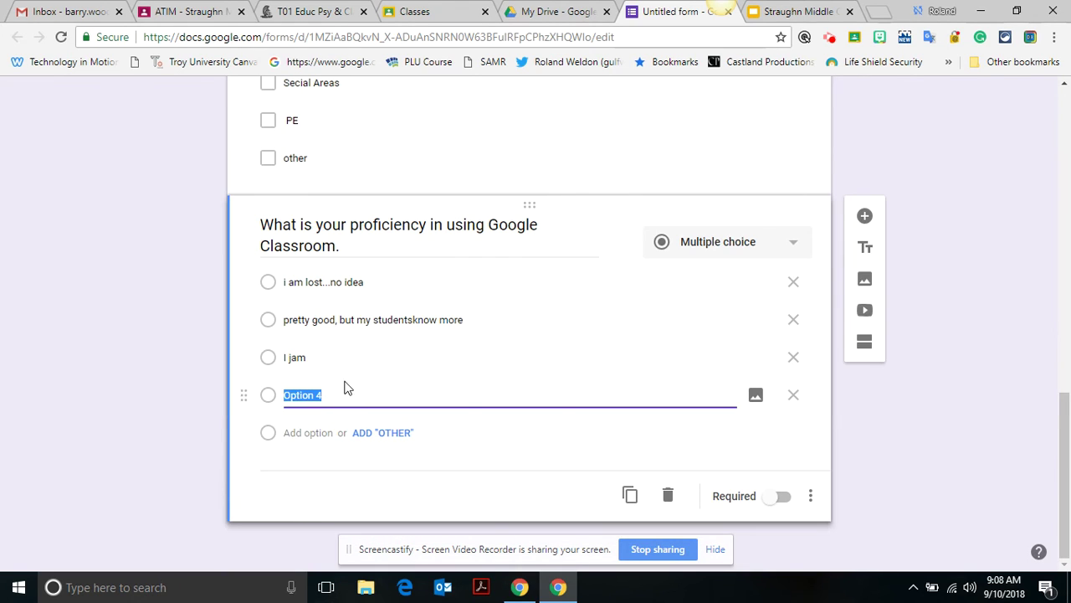
left_click(792, 398)
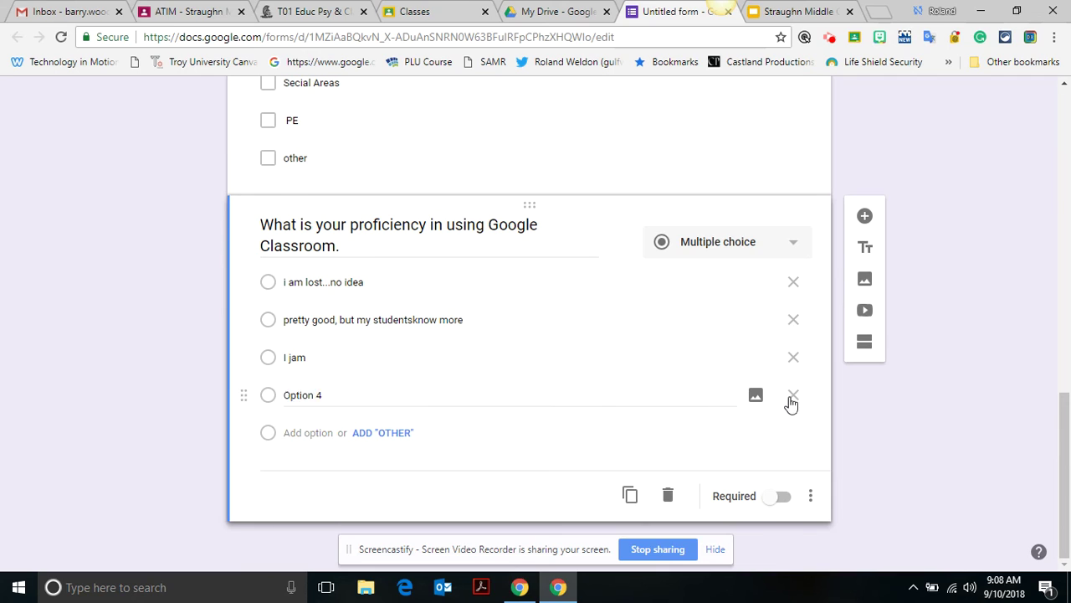
- Make both the Google Classroom proficiency question and the Subject(s) Taught question required
left_click(780, 499)
left_click(561, 158)
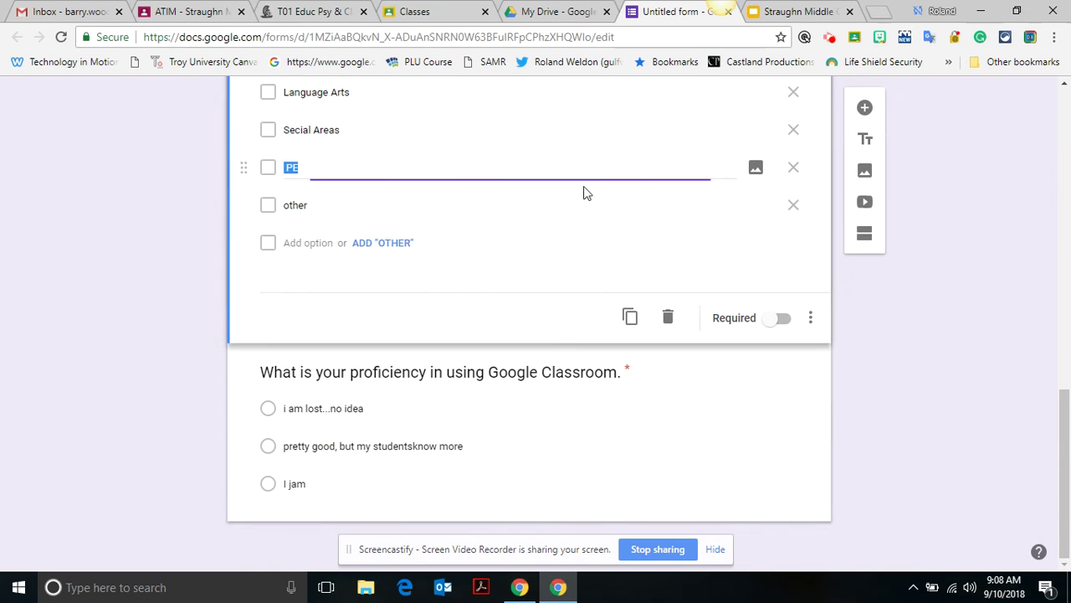
left_click(780, 326)
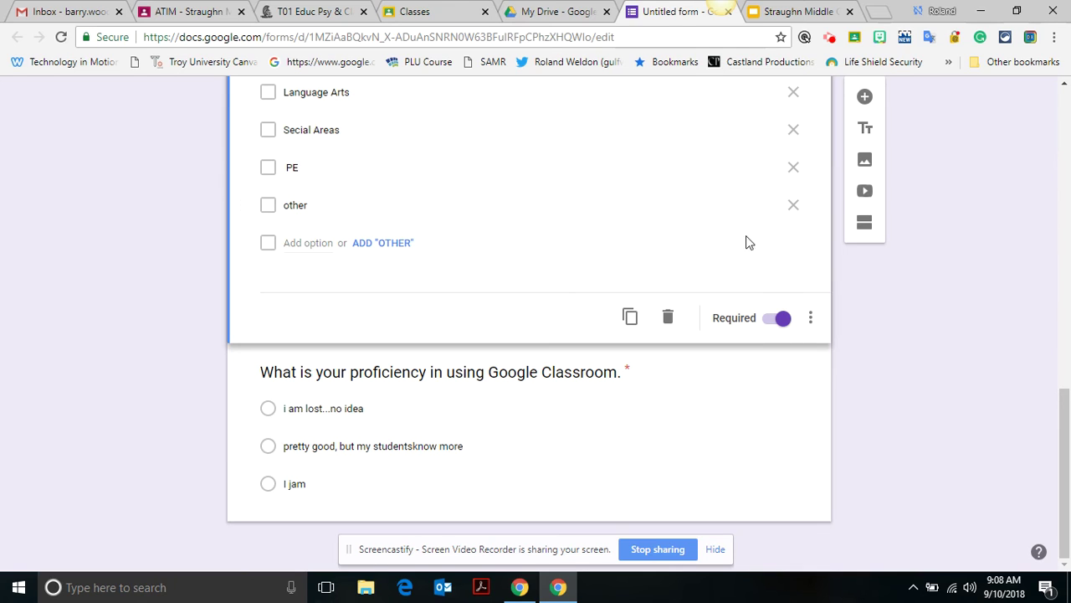
- Correct the misspelled "Secial Areas" option to "Special Areas" using the spelling suggestion
left_click(302, 129)
double_click(302, 130)
right_click(303, 132)
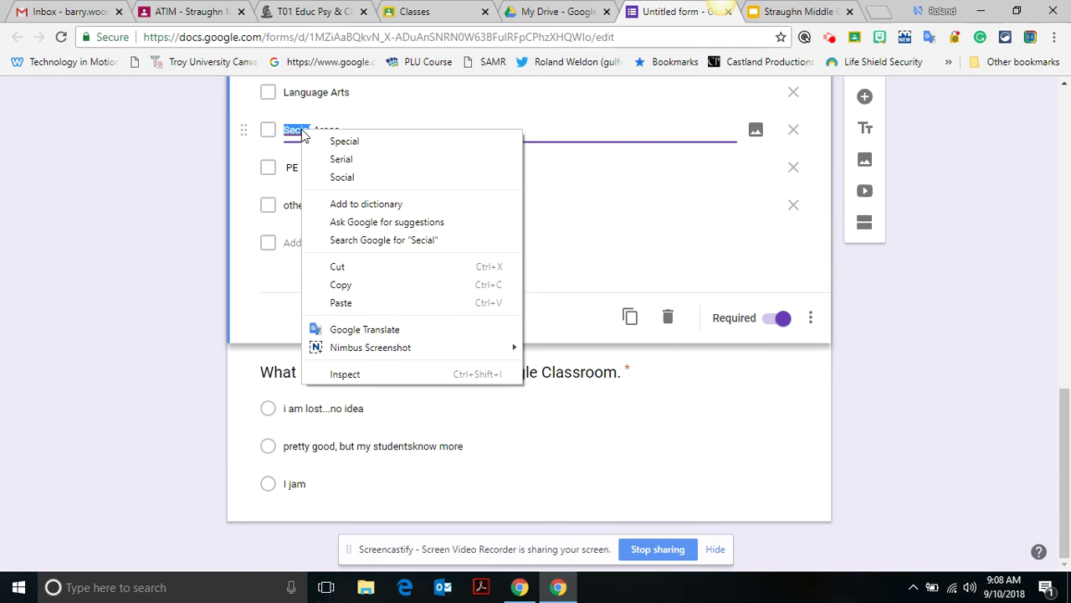
left_click(344, 141)
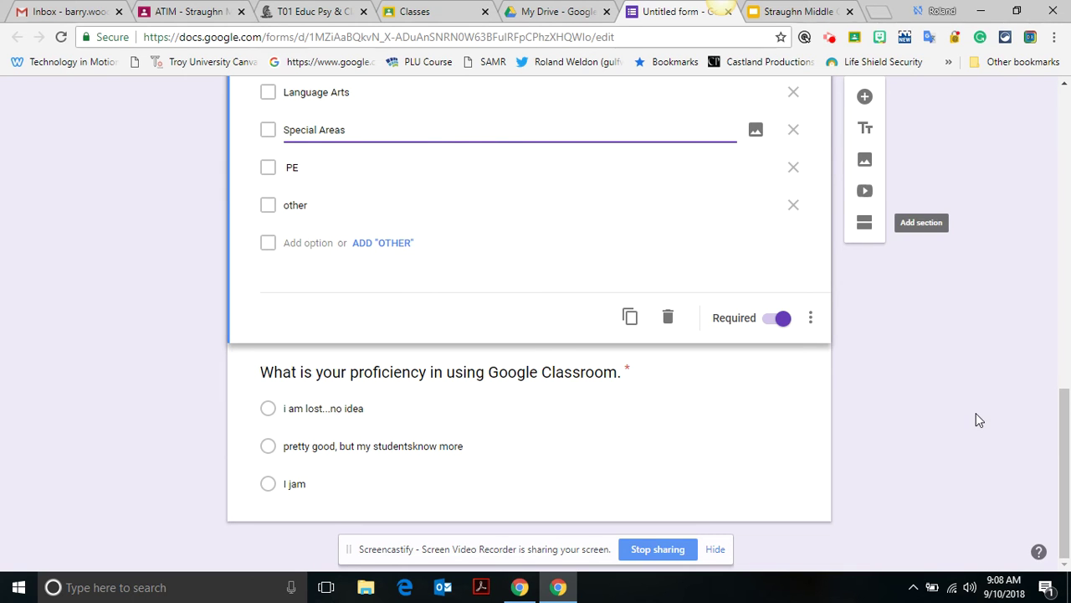
- Rename the untitled form file to match its heading, "9.10 Straughn Middle - GC Training"
left_click_drag(1068, 418, 1063, 38)
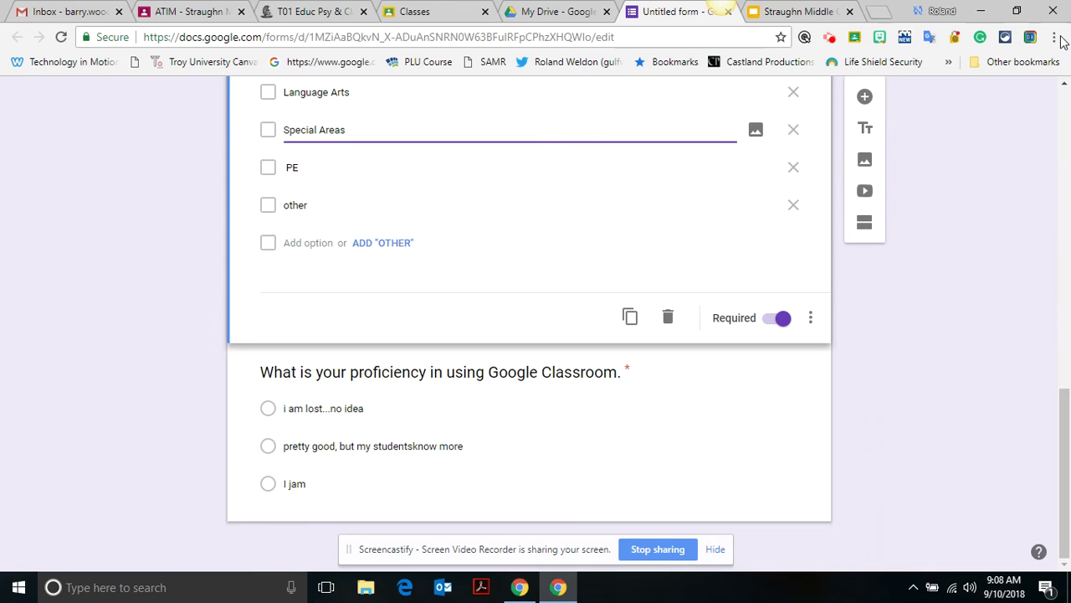
left_click_drag(1065, 469, 1061, 84)
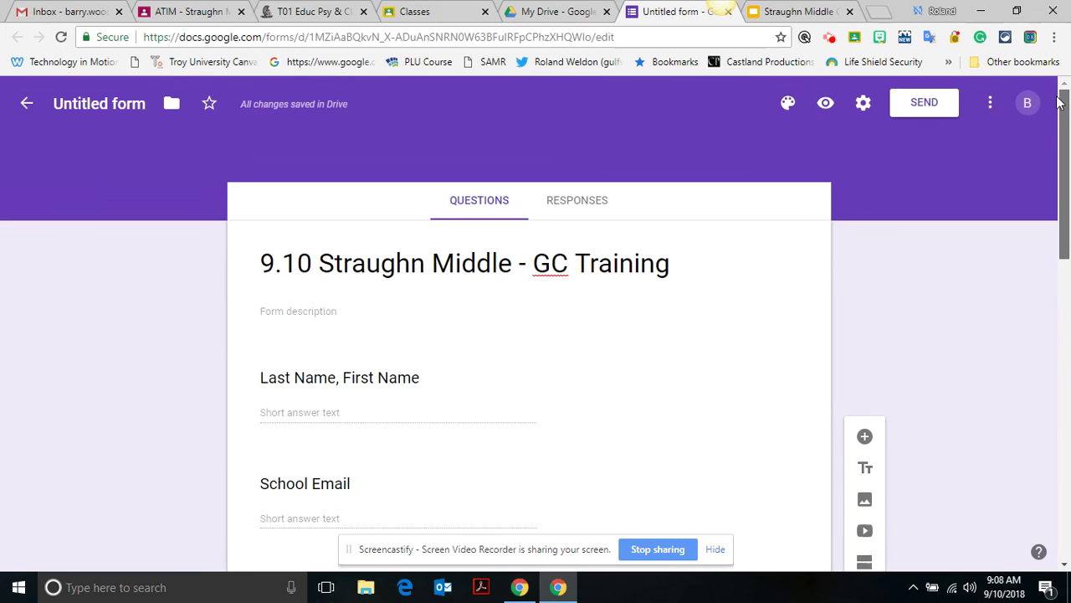
left_click(87, 104)
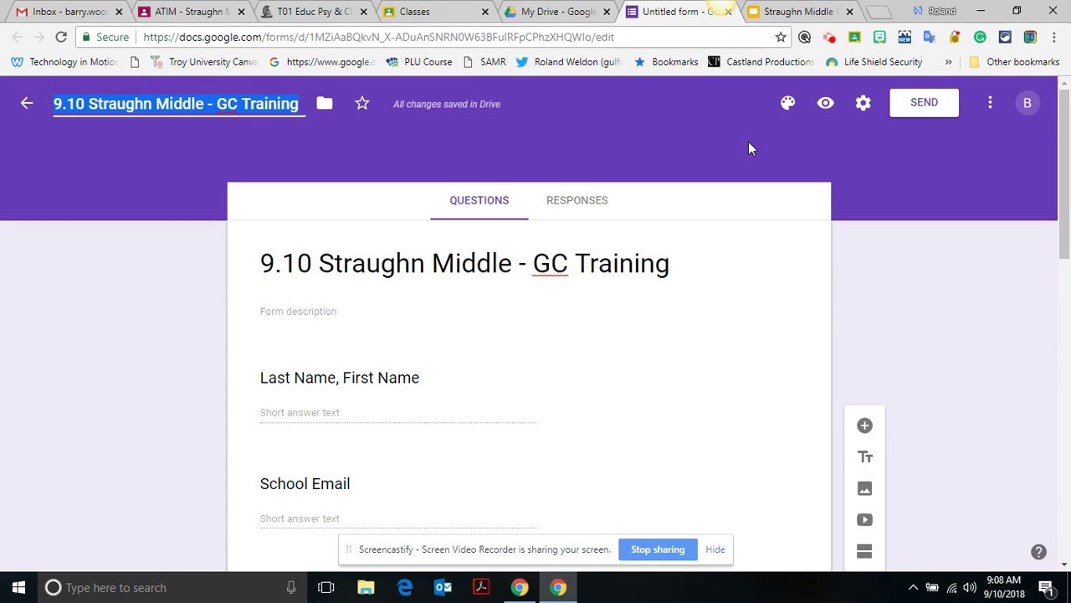
- Add the custom dark-gold colour #bd9d11 to the form's theme and apply it as the theme colour
left_click(788, 103)
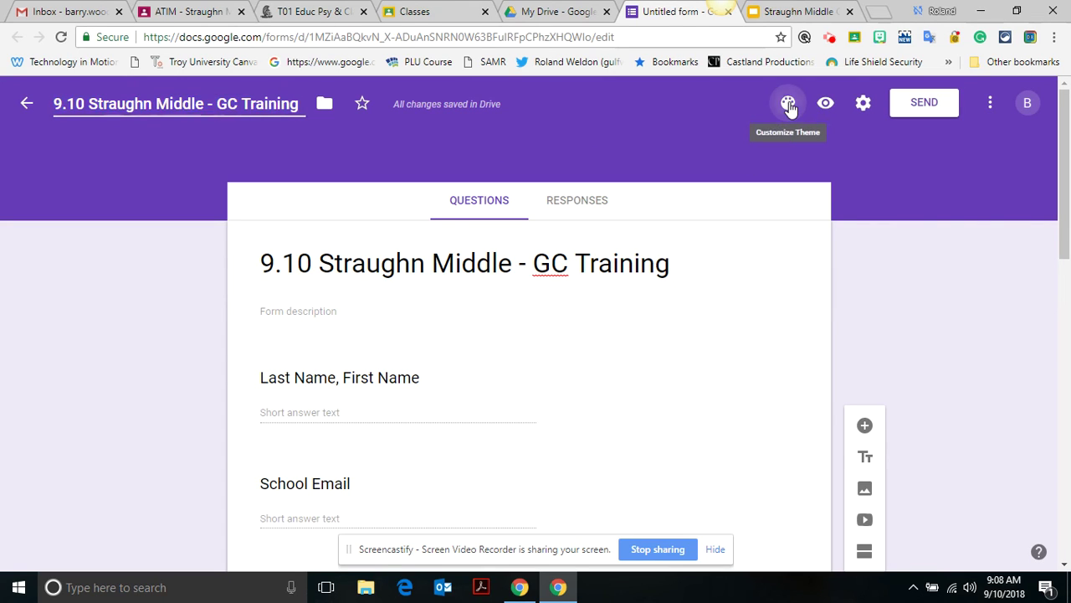
left_click(788, 103)
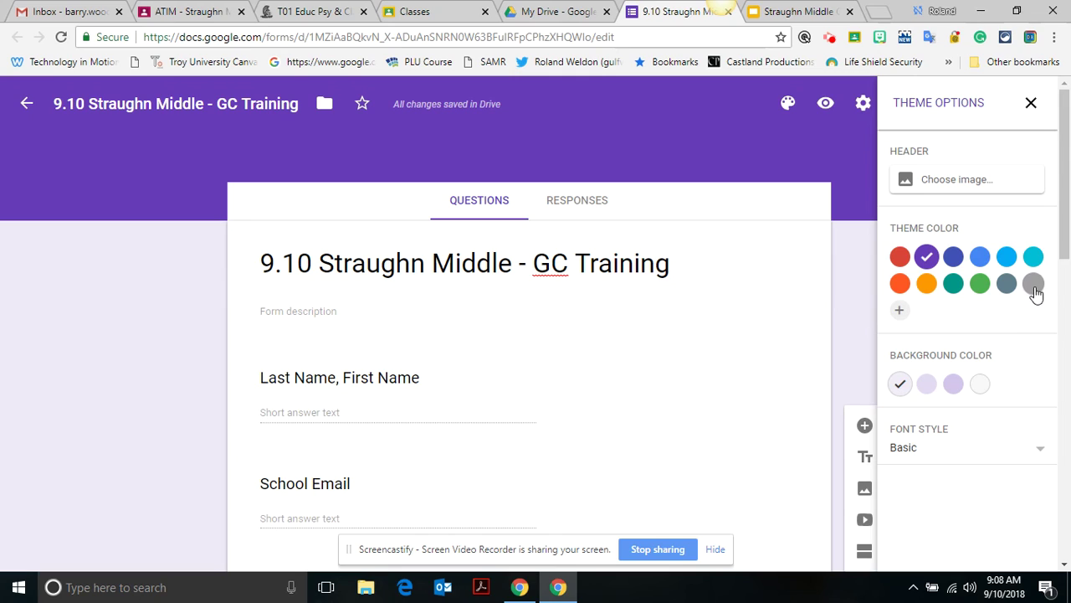
left_click(900, 309)
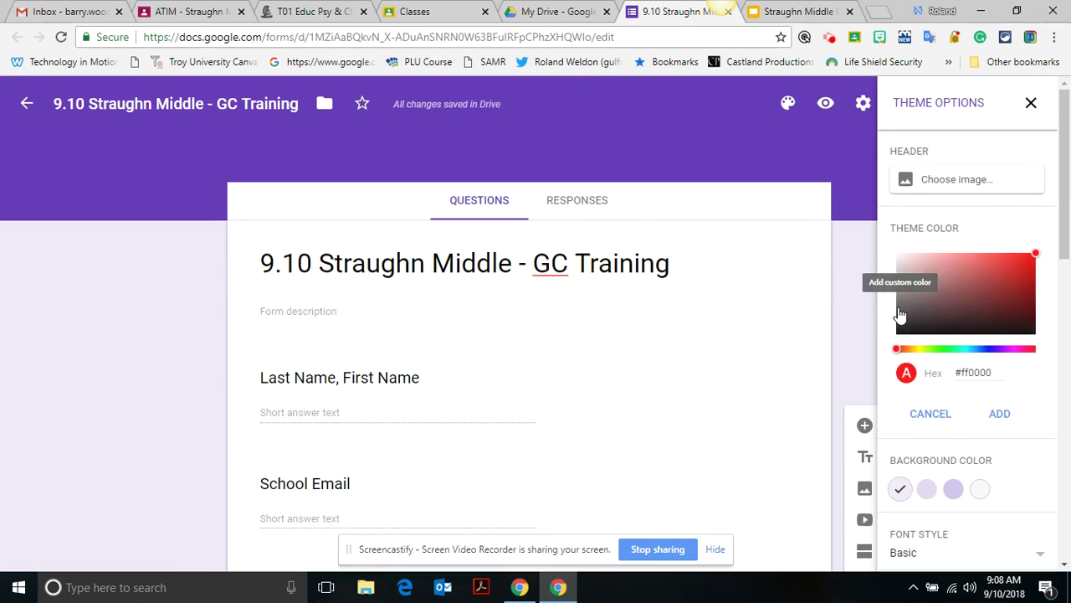
left_click(1004, 288)
left_click_drag(1004, 288, 932, 318)
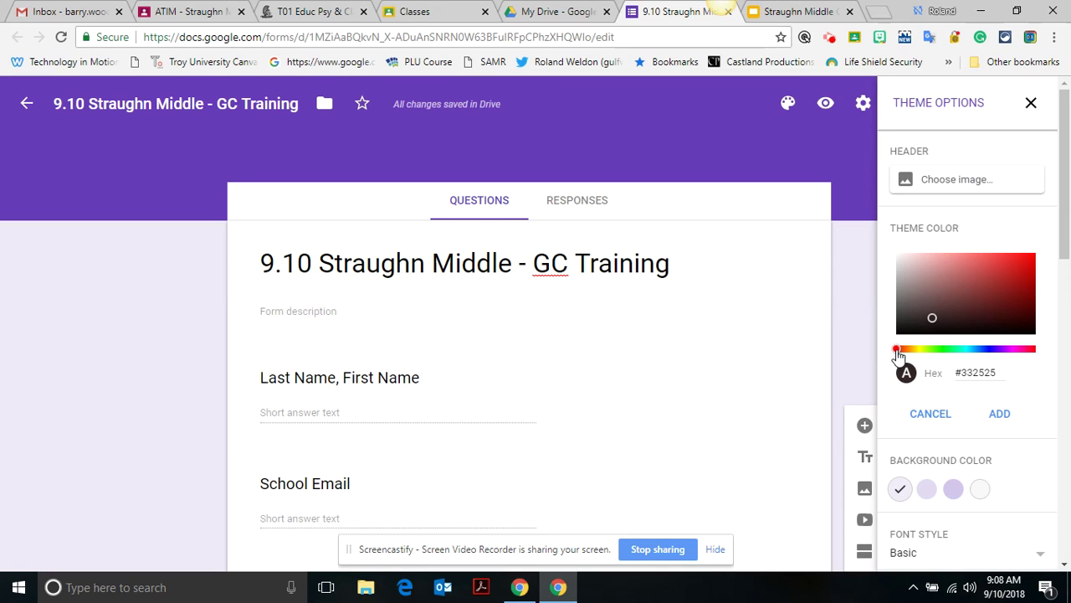
left_click_drag(899, 349, 1024, 281)
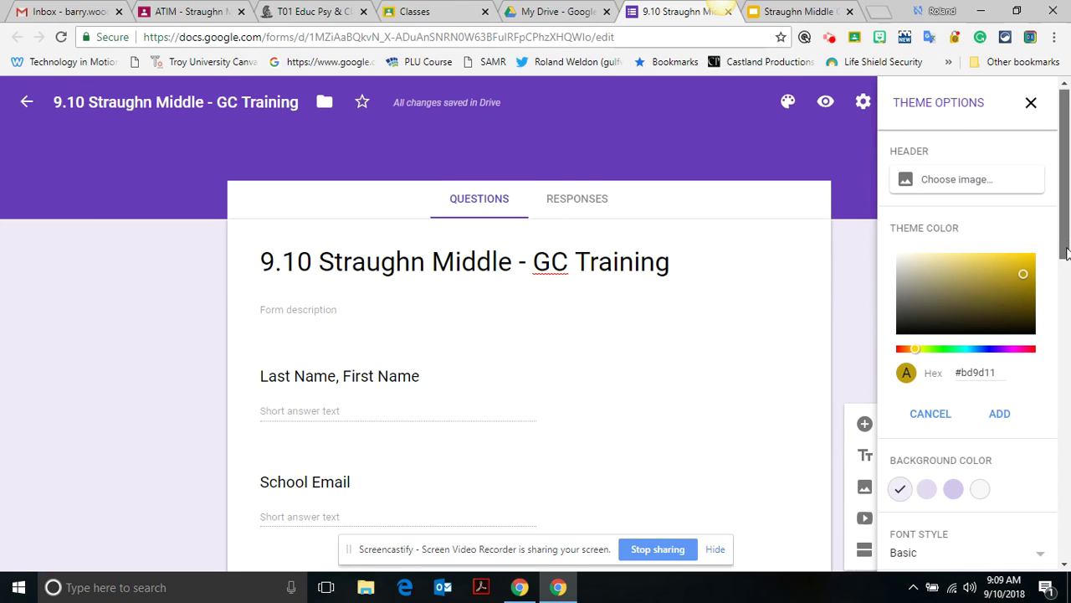
mouse_move(1067, 257)
left_mouse_down()
mouse_move(1067, 320)
mouse_move(1056, 261)
left_mouse_up()
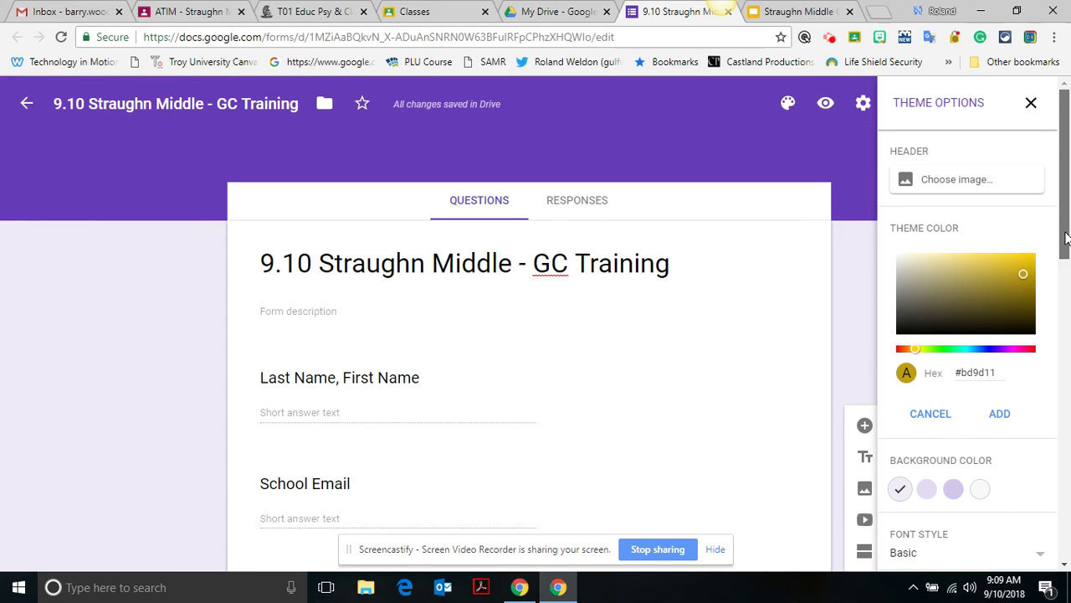
left_click(1000, 412)
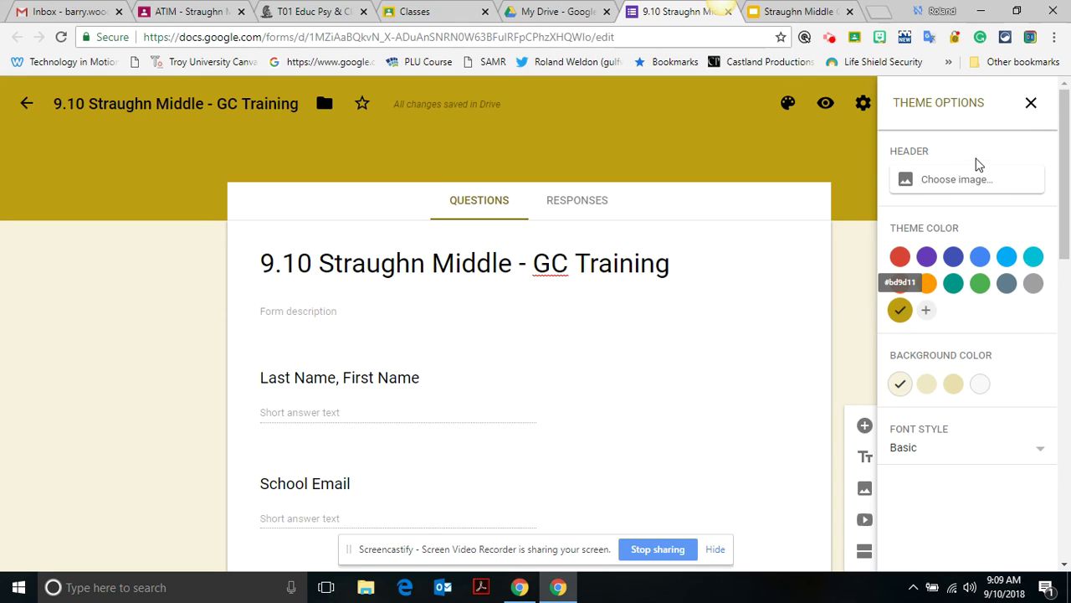
left_click(1030, 103)
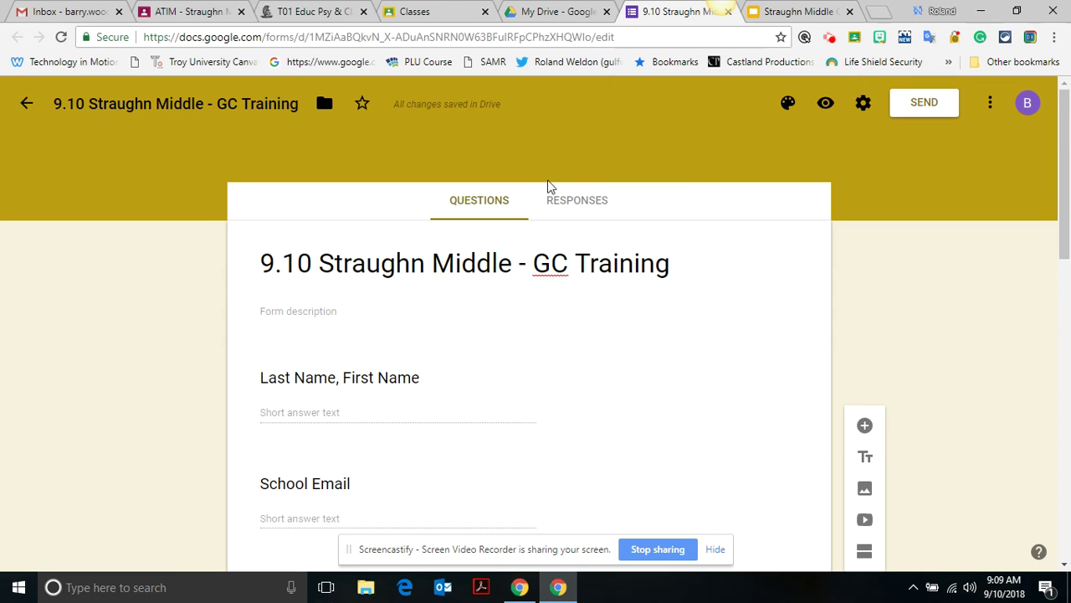
- Choose to send the form by link, shorten its URL and copy the shortened link
left_click(913, 103)
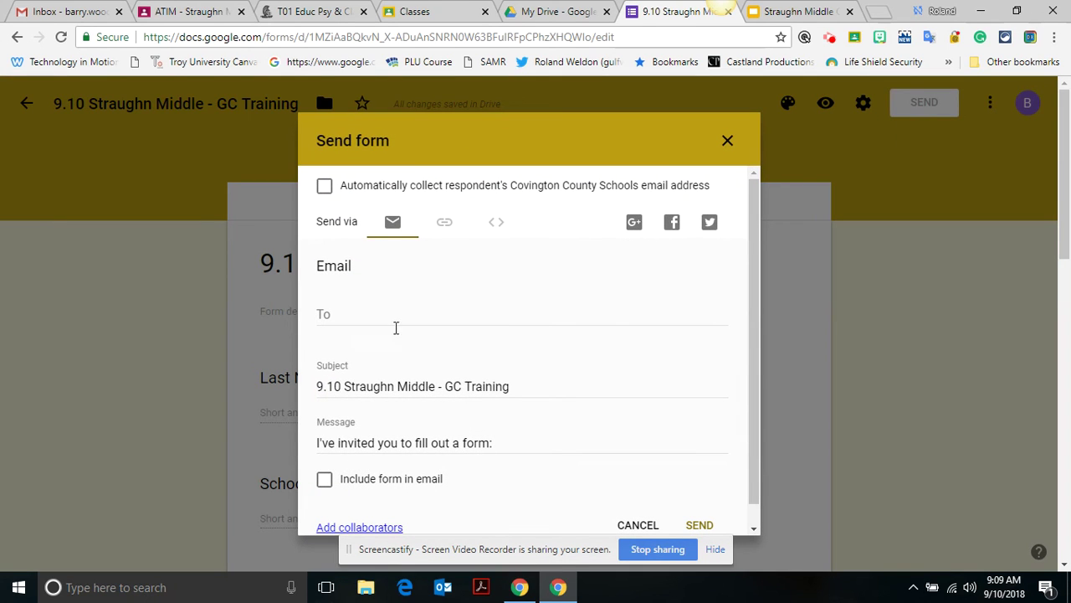
left_click(343, 317)
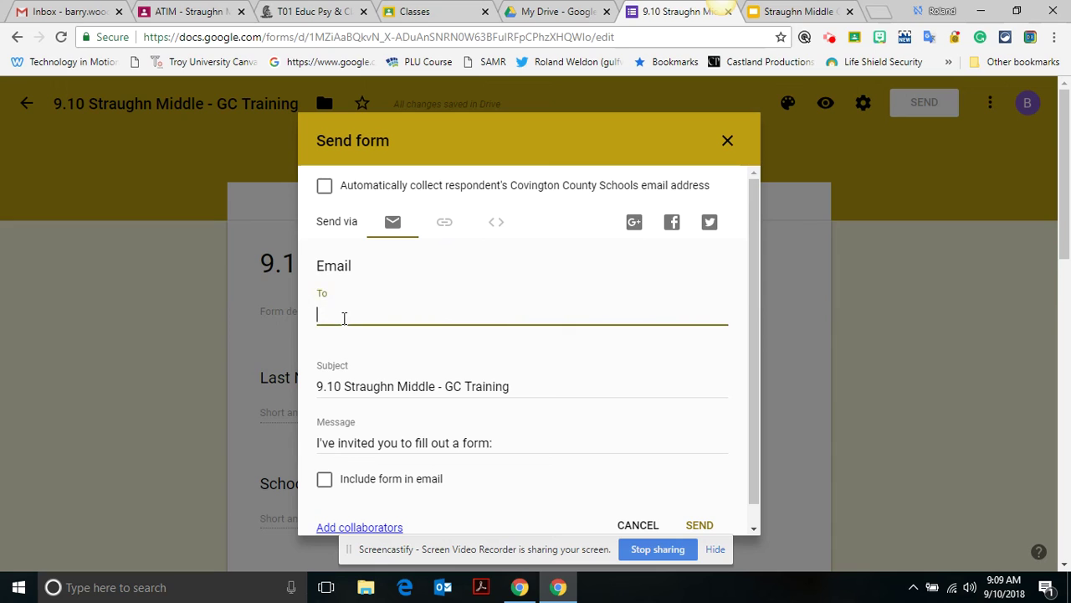
left_click(443, 223)
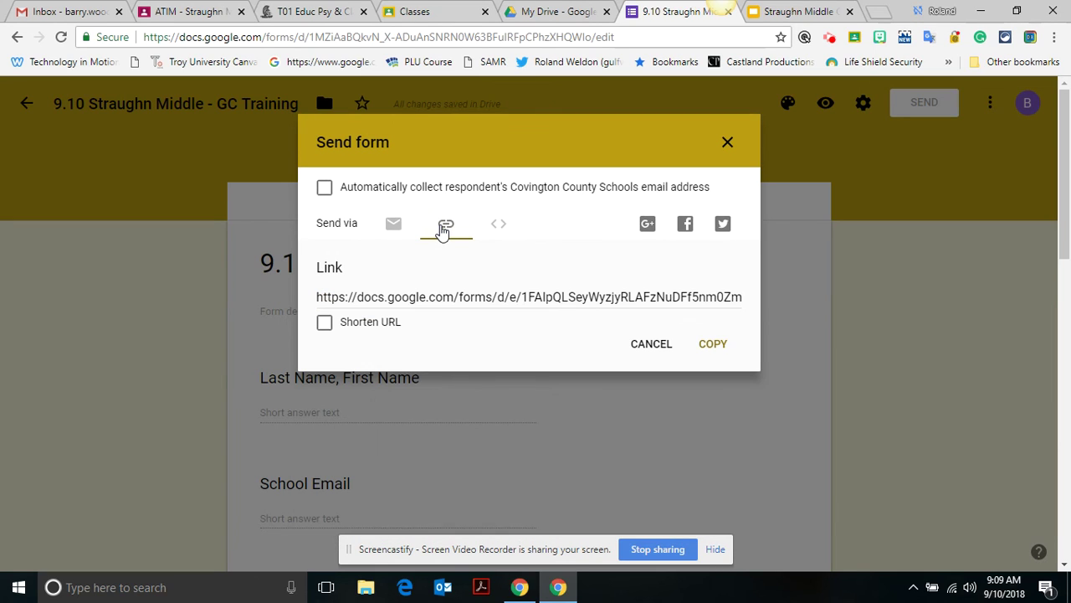
left_click(324, 324)
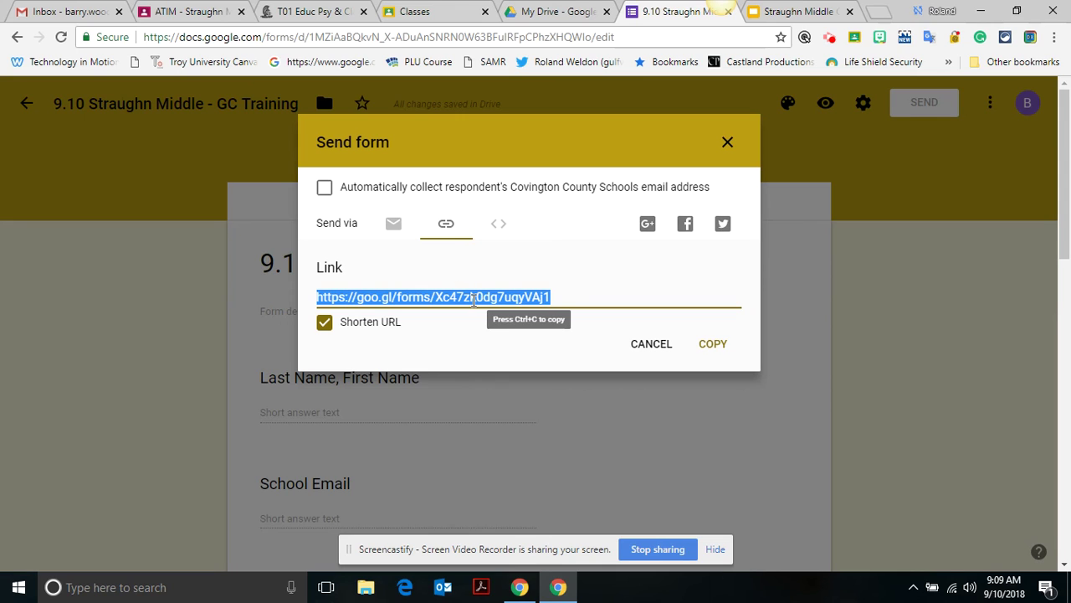
- Switch to the ATIM - Straughn Middle School class in Google Classroom and open the "Today's Presentation" announcement for editing
left_click(179, 15)
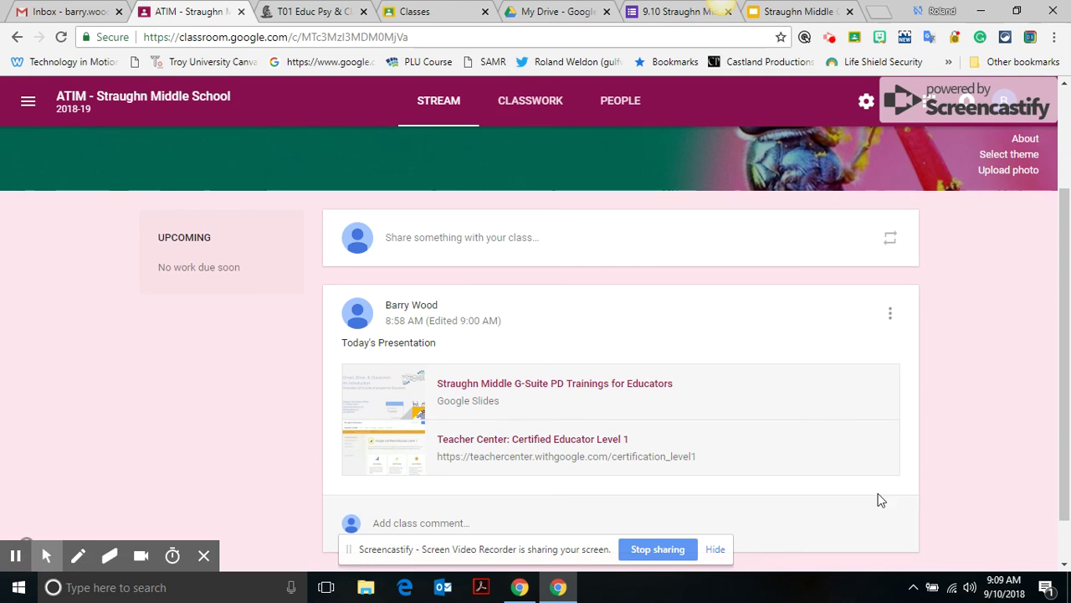
left_click(890, 314)
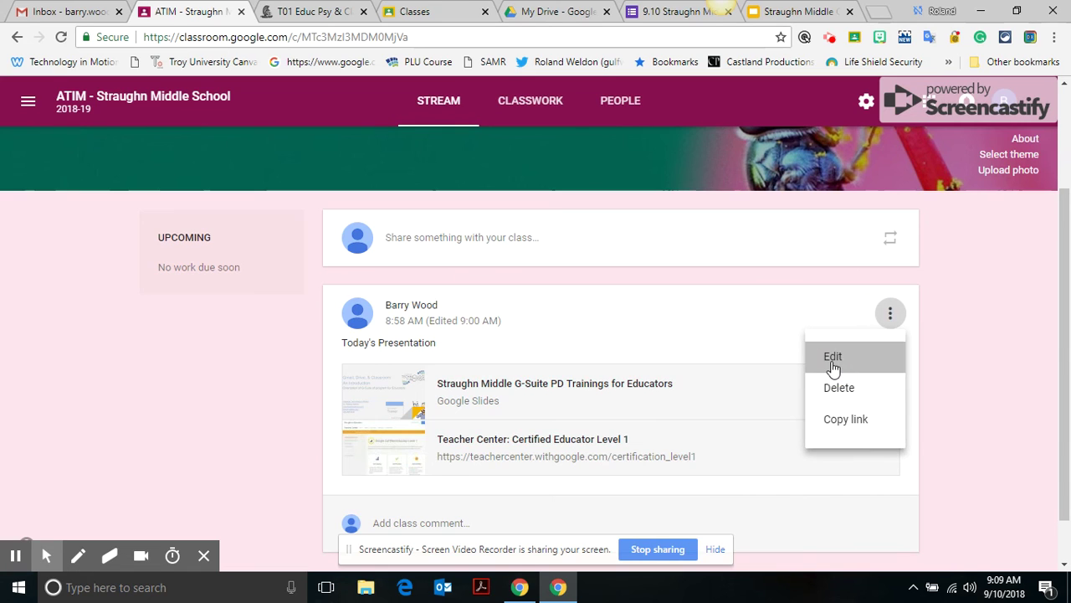
left_click(833, 362)
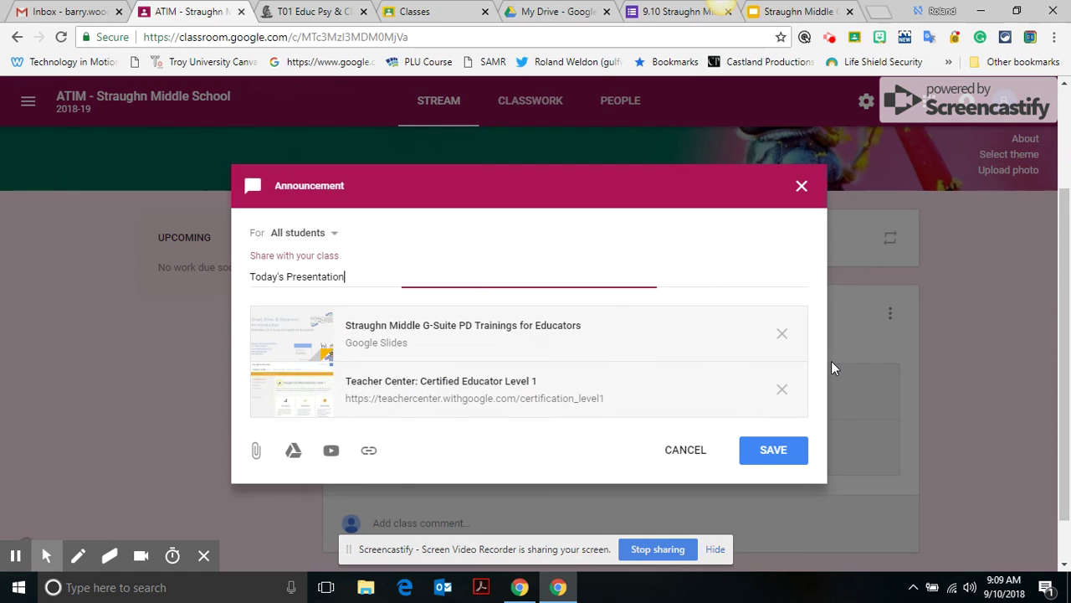
left_click(293, 452)
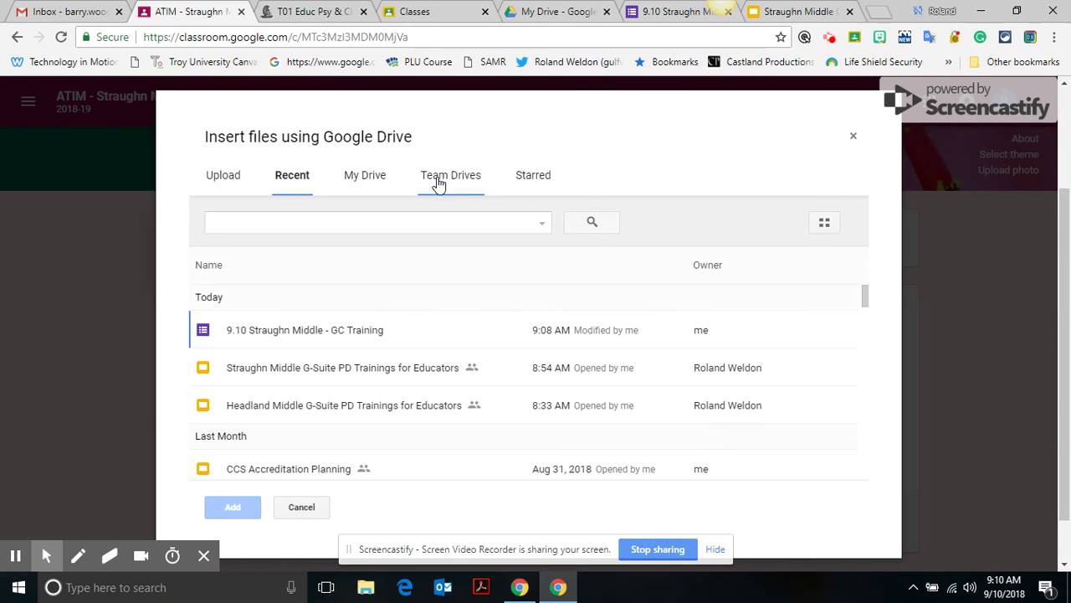
left_click(300, 337)
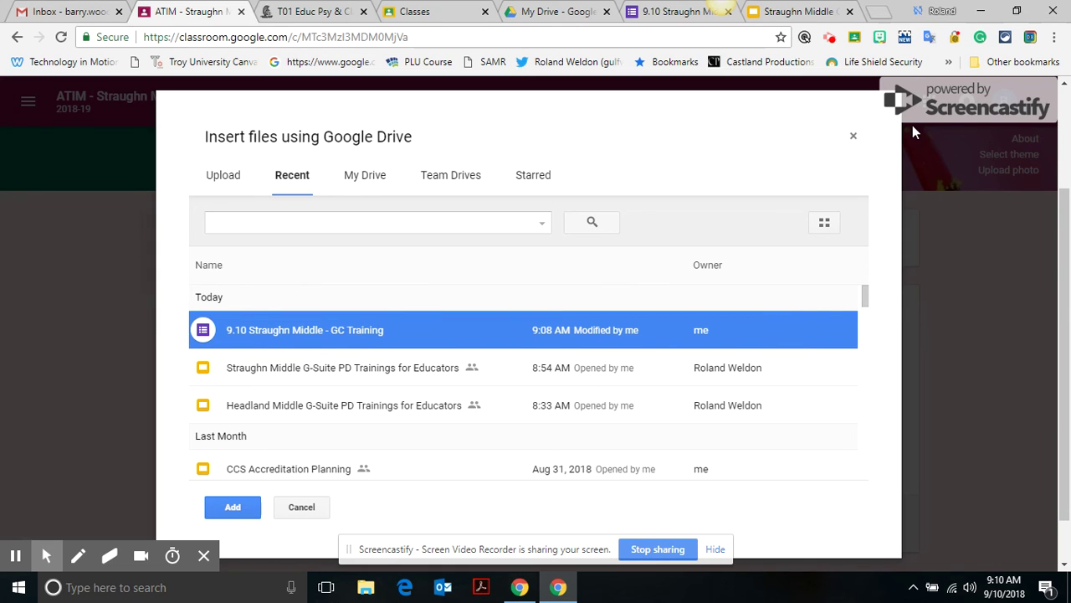
left_click(853, 137)
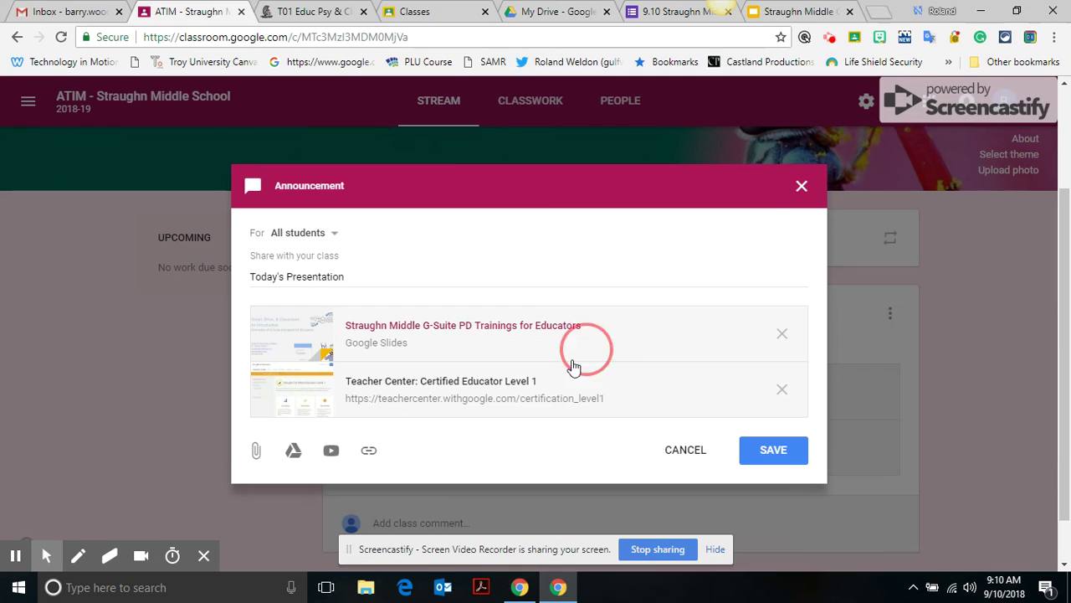
- Attach the copied short form link to the "Today's Presentation" announcement and save the announcement
left_click(368, 450)
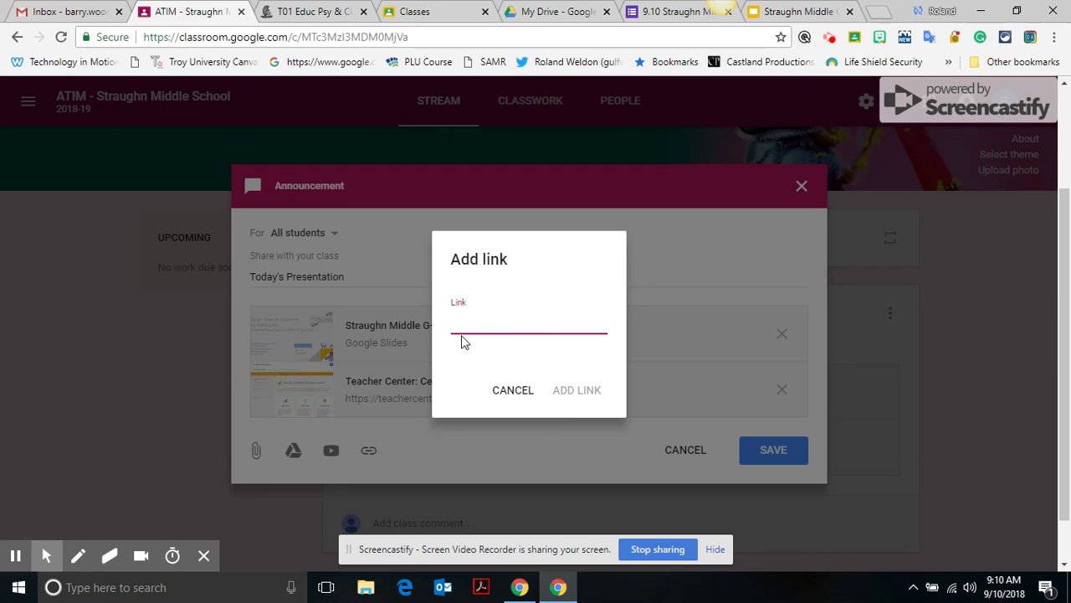
key("ctrl+v")
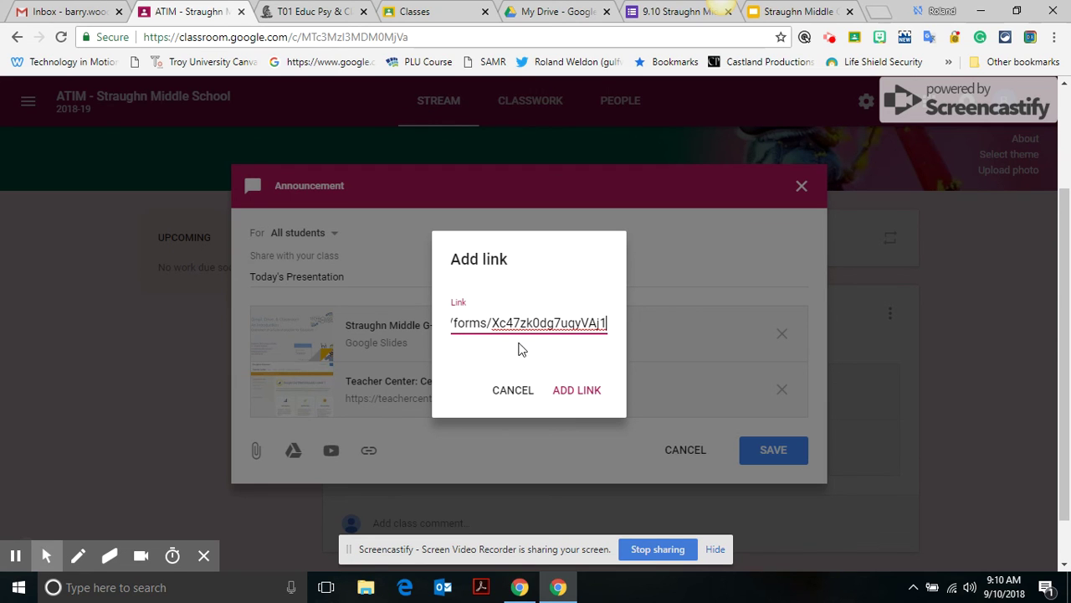
left_click(591, 390)
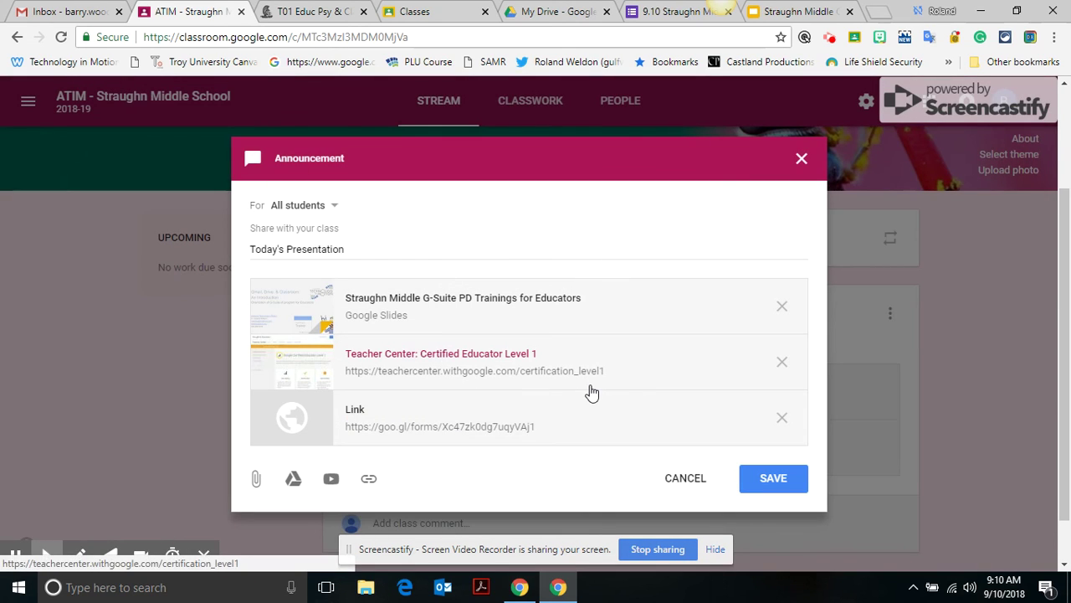
left_click(774, 479)
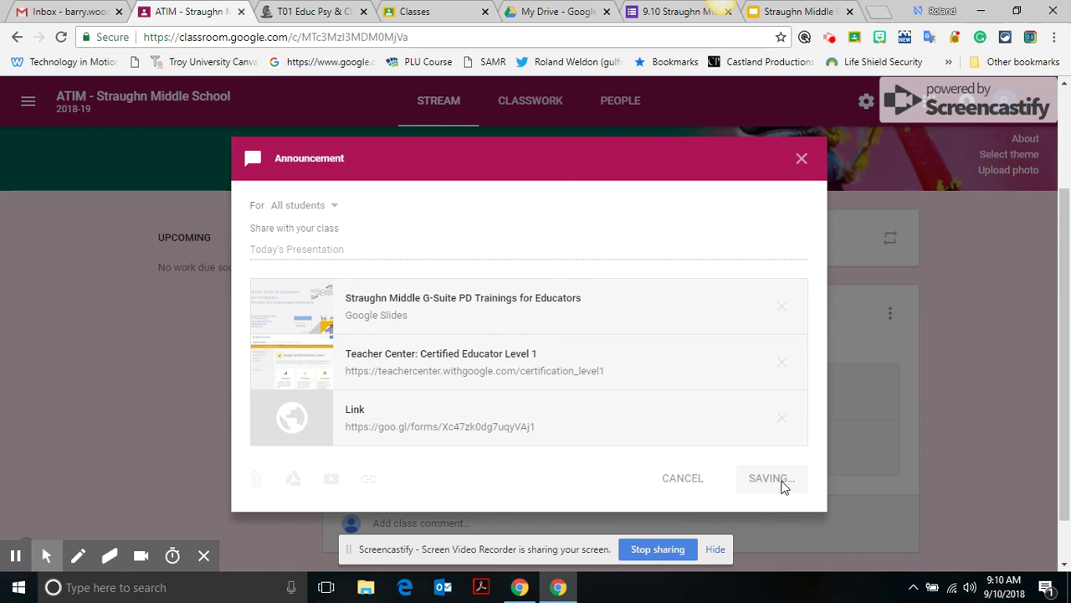